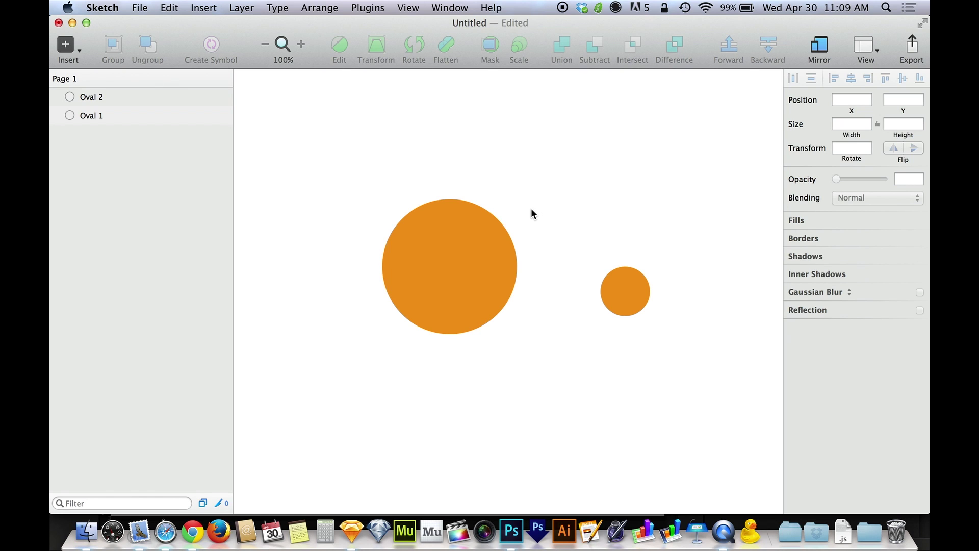
- Switch to Photoshop and bring the document with the two blue circles into view
{"action": "left_click", "coordinate": [517, 530]}
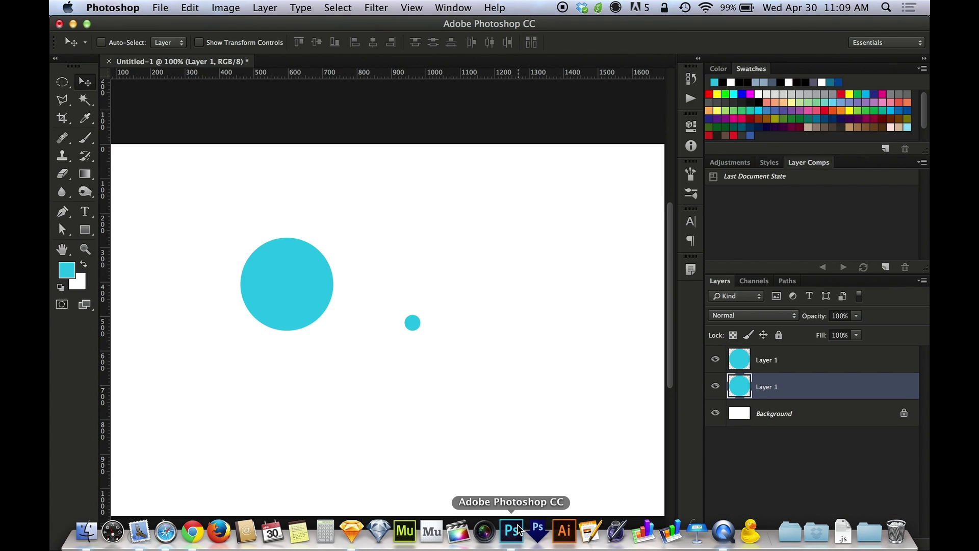
{"action": "scroll", "coordinate": [444, 373], "scroll_direction": "left", "scroll_amount": 3}
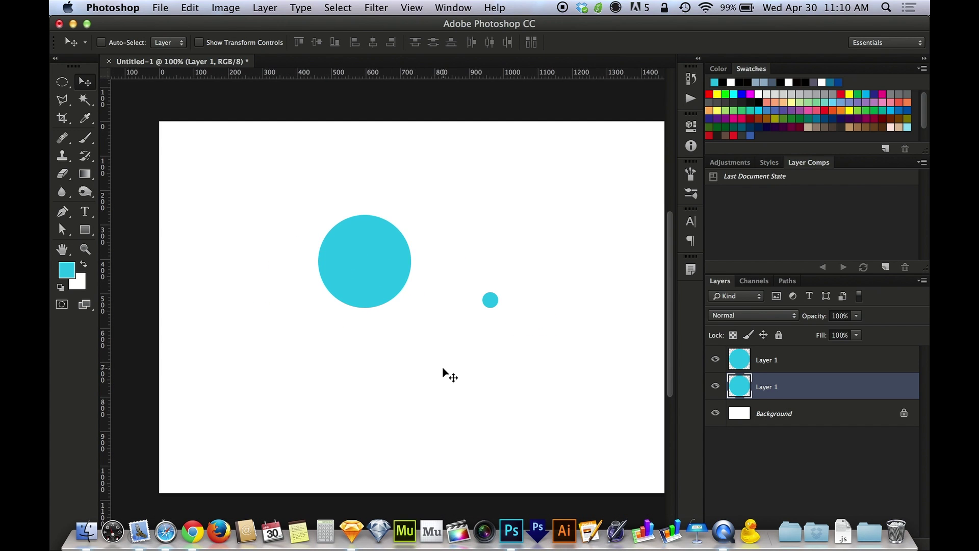
{"action": "scroll", "coordinate": [443, 369], "scroll_direction": "right", "scroll_amount": 3}
{"action": "left_click", "coordinate": [570, 541]}
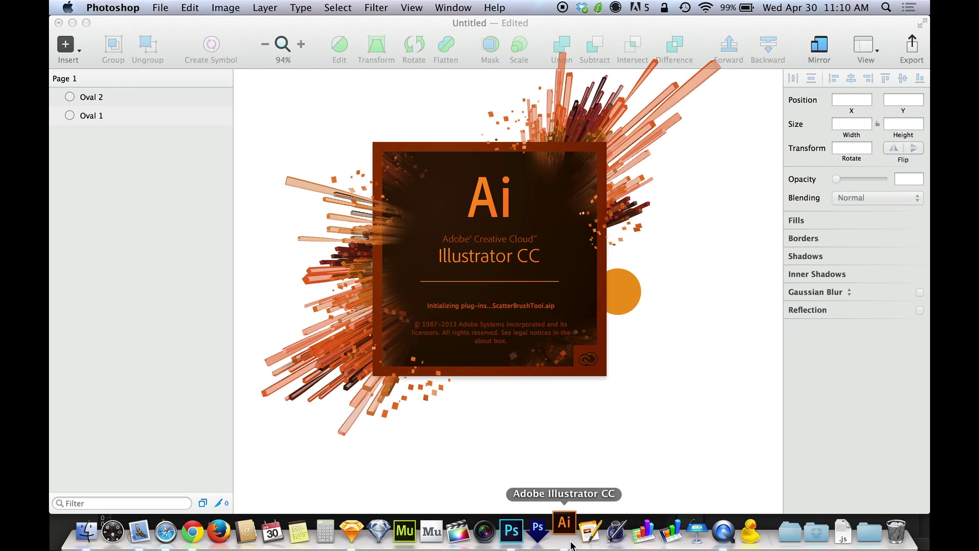
{"action": "left_click", "coordinate": [512, 532]}
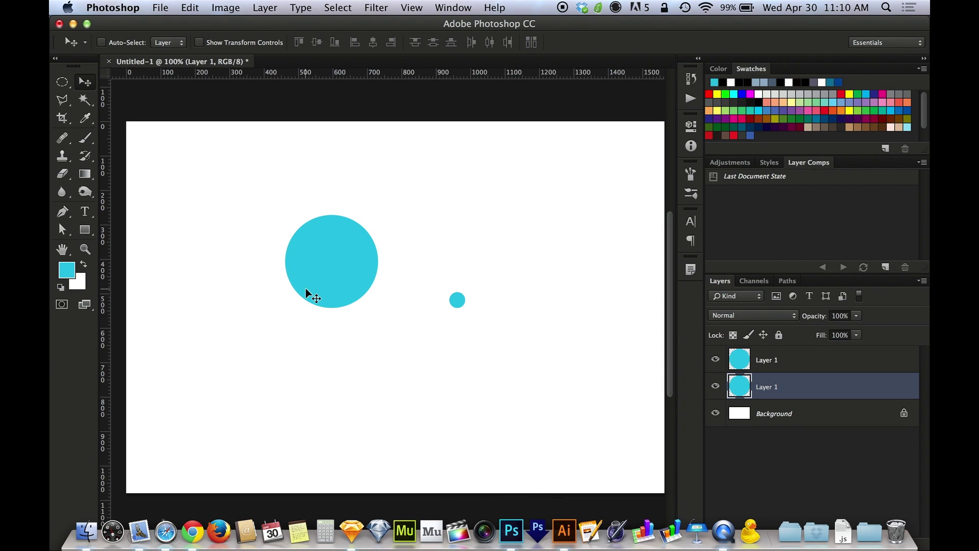
- Examine the edge of the large blue circle up close to judge how its pixels render at high magnification
{"action": "key", "text": "super+equal"}
{"action": "key", "text": "super+equal"}
{"action": "key", "text": "super+equal"}
{"action": "key", "text": "super+equal"}
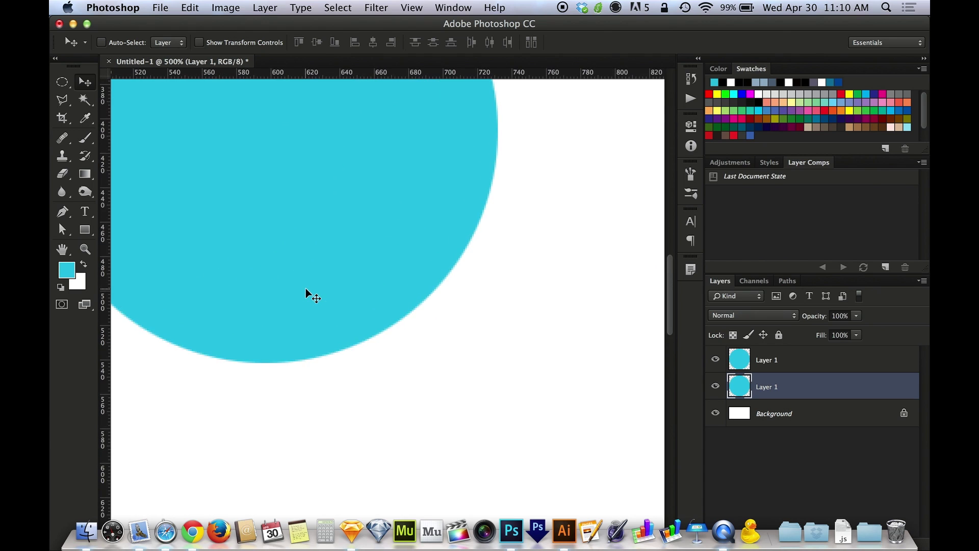
{"action": "key", "text": "super+equal"}
{"action": "key", "text": "super+equal"}
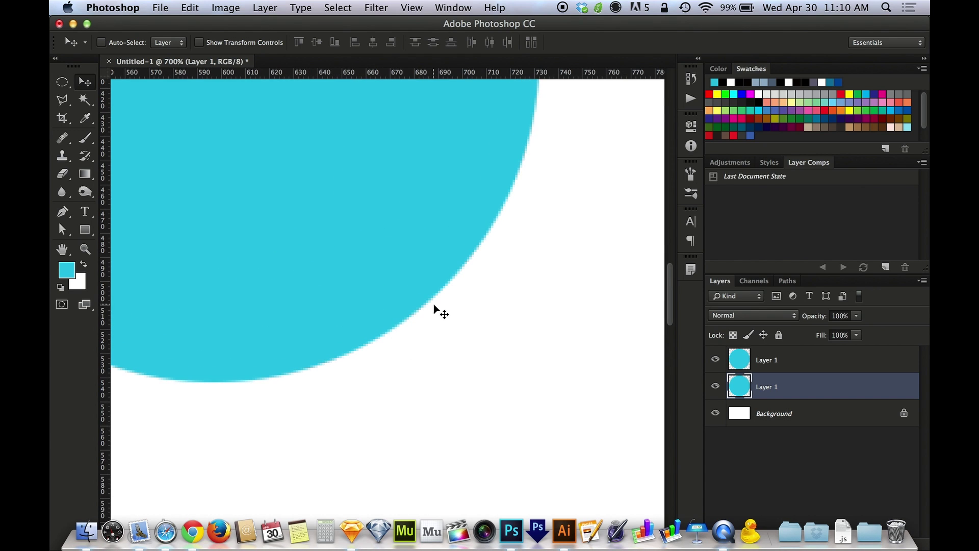
{"action": "key", "text": "super+equal"}
{"action": "key", "text": "super+equal"}
{"action": "key", "text": "super+minus"}
{"action": "key", "text": "super+minus"}
{"action": "key", "text": "super+minus"}
{"action": "key", "text": "super+minus"}
{"action": "key", "text": "super+minus"}
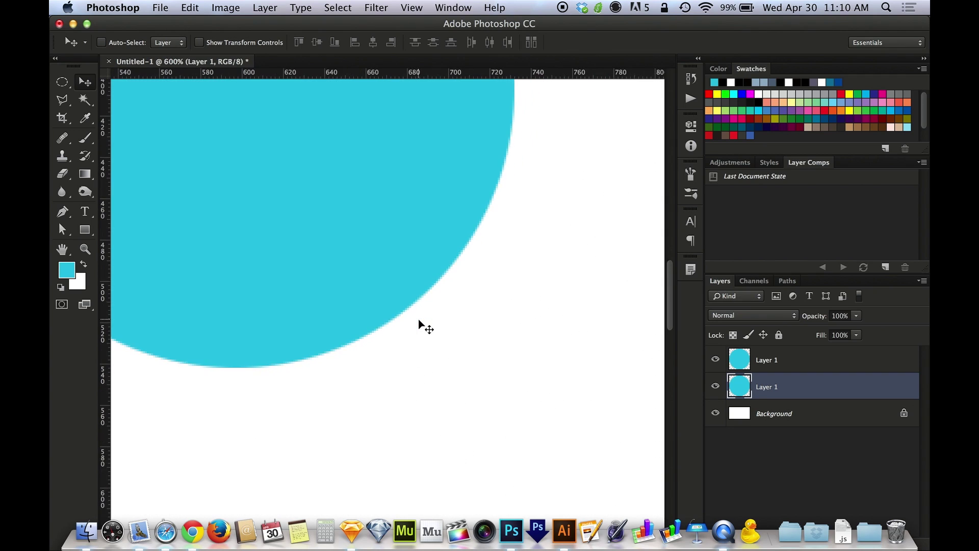
{"action": "key", "text": "super+minus"}
{"action": "key", "text": "super+minus"}
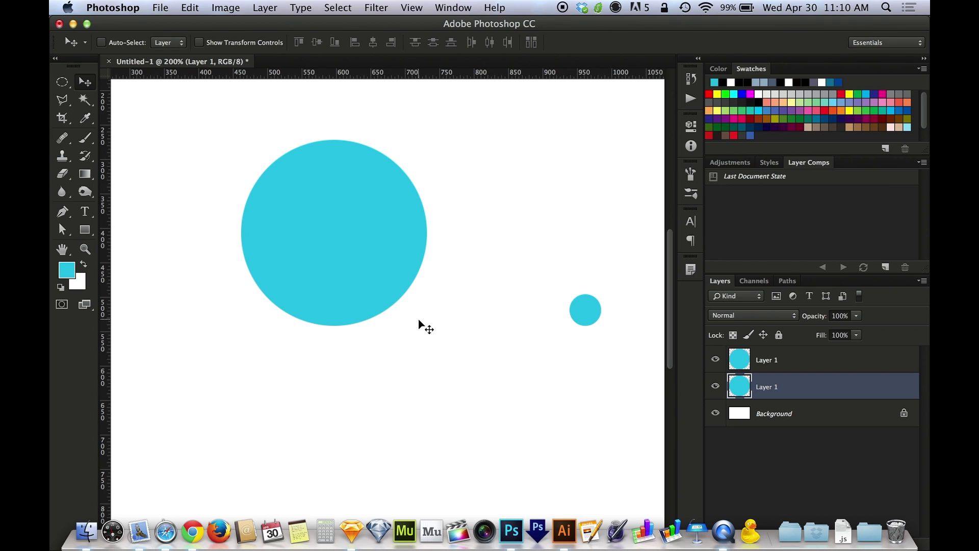
- Switch to Sketch and examine the edge of the large orange circle at high magnification for comparison
{"action": "left_click", "coordinate": [351, 530]}
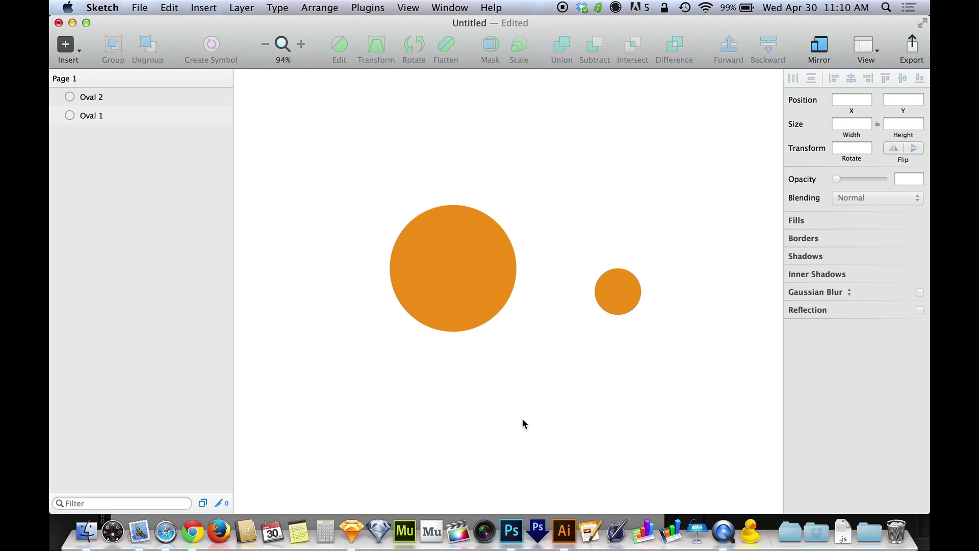
{"action": "left_click", "coordinate": [468, 271]}
{"action": "key", "text": "super+plus"}
{"action": "key", "text": "super+plus"}
{"action": "key", "text": "super+plus"}
{"action": "key", "text": "super+plus"}
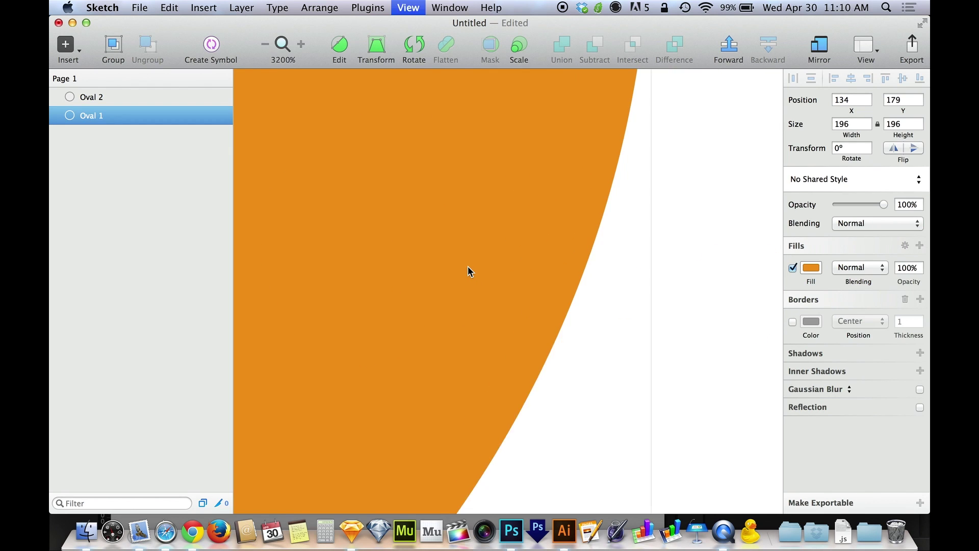
{"action": "key", "text": "super+plus"}
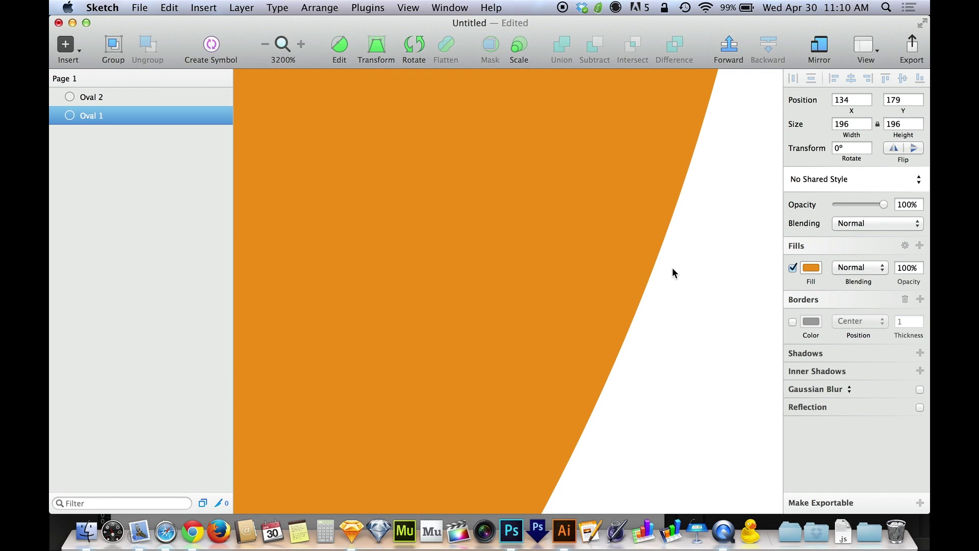
{"action": "key", "text": "super+minus"}
{"action": "key", "text": "super+minus"}
{"action": "key", "text": "super+minus"}
{"action": "key", "text": "super+minus"}
{"action": "key", "text": "super+minus"}
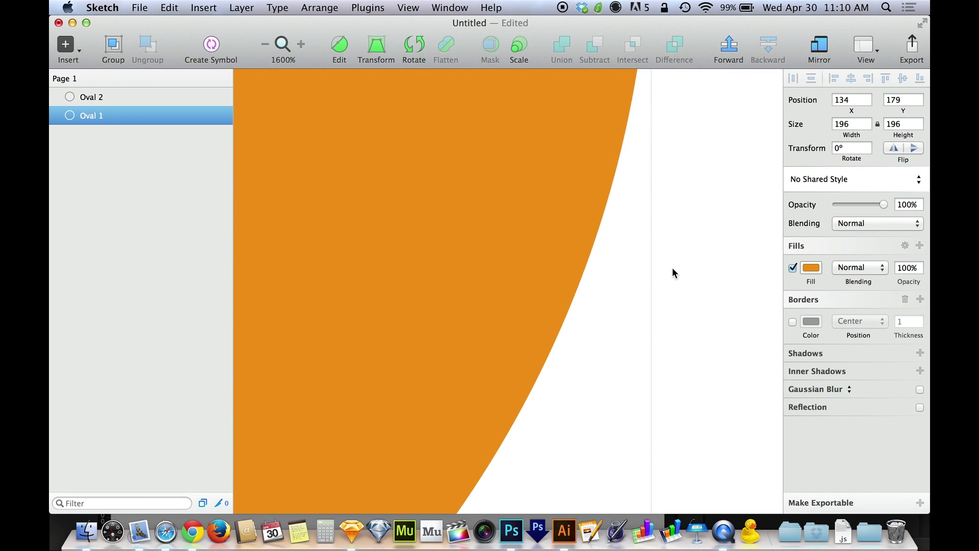
{"action": "left_click", "coordinate": [568, 308]}
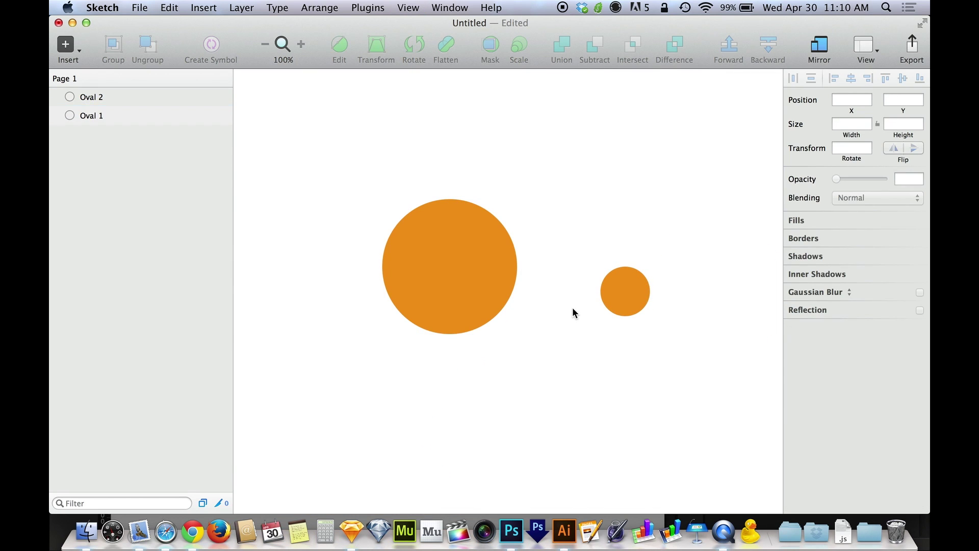
- Reshape the large orange circle by moving its topmost anchor point up and tilting its curve handles
{"action": "left_click", "coordinate": [606, 298]}
{"action": "left_click", "coordinate": [442, 277]}
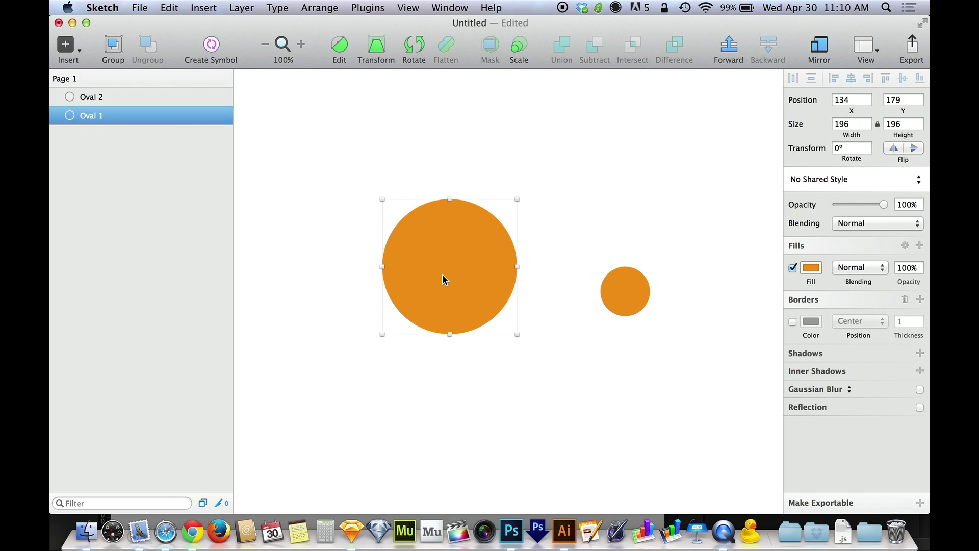
{"action": "key", "text": "super+plus"}
{"action": "key", "text": "super+minus"}
{"action": "double_click", "coordinate": [453, 289]}
{"action": "left_click", "coordinate": [518, 266]}
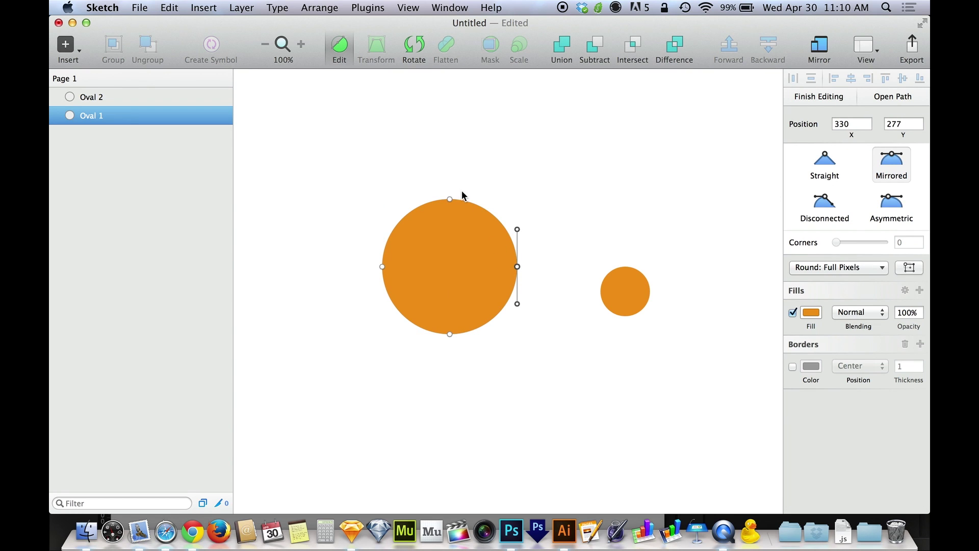
{"action": "left_click_drag", "start_coordinate": [450, 199], "coordinate": [473, 182]}
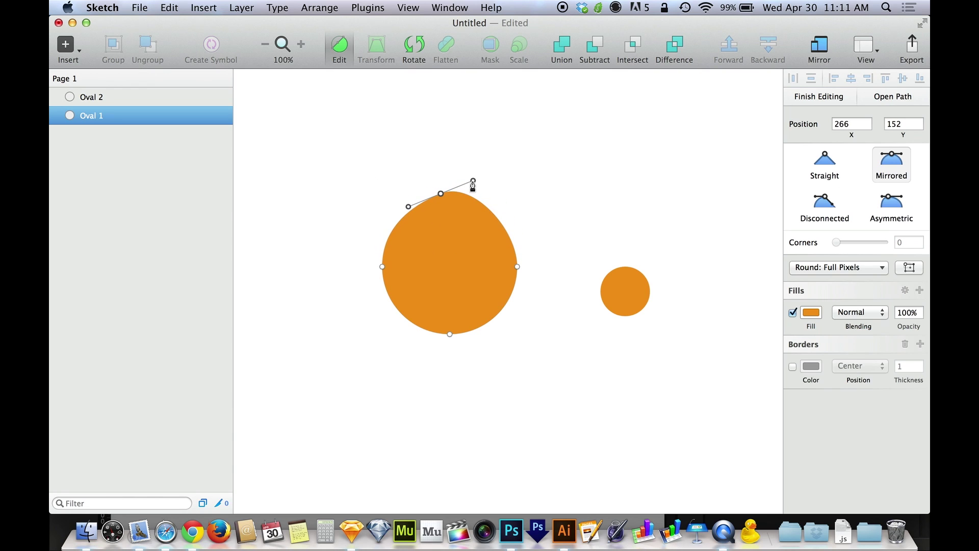
{"action": "left_click", "coordinate": [458, 238]}
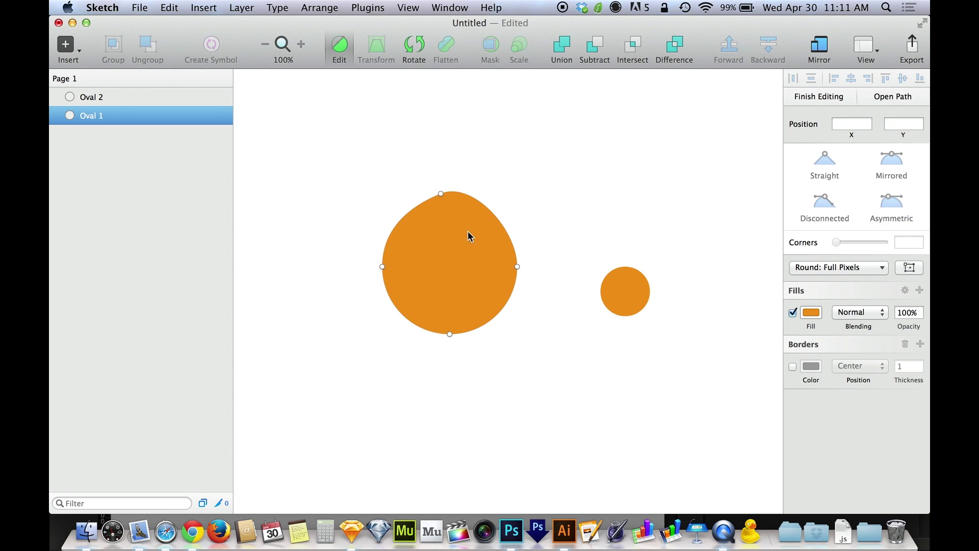
{"action": "left_click", "coordinate": [499, 204]}
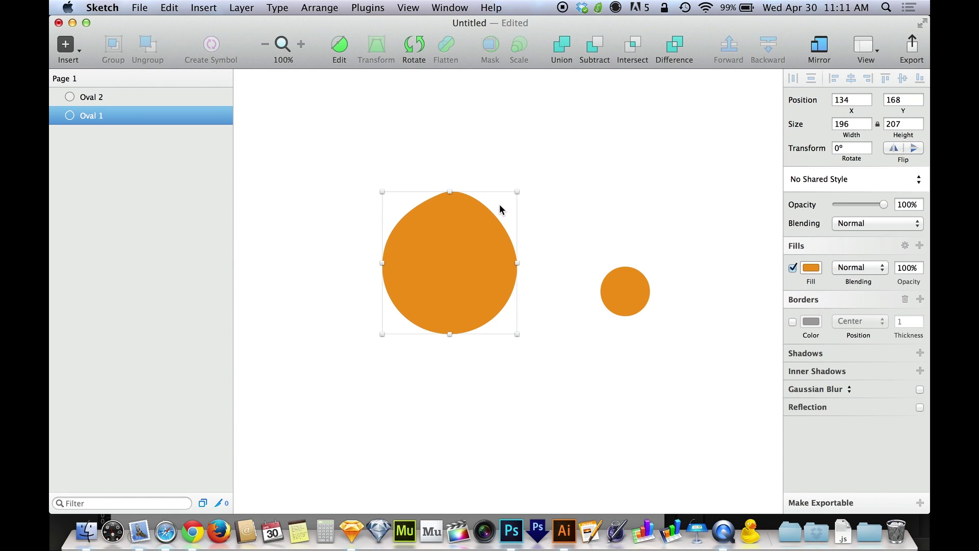
- Scale the reshaped large oval down to about 110 × 116 px
{"action": "left_click_drag", "start_coordinate": [518, 190], "coordinate": [441, 290]}
{"action": "left_click", "coordinate": [507, 287]}
{"action": "left_click", "coordinate": [516, 326]}
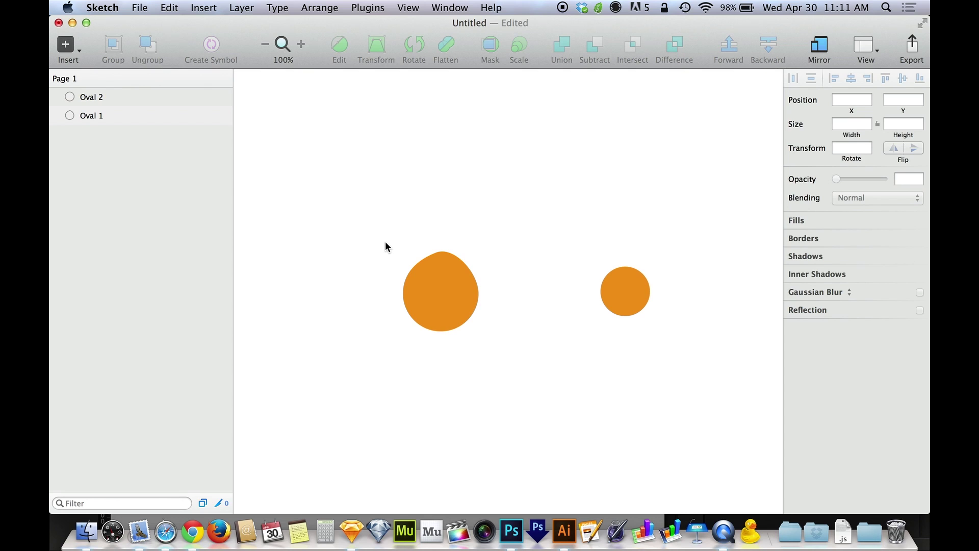
- Draw an artboard around both shapes, then move Oval 1 to its upper-left area and Oval 2 to about X 367, Y 39
{"action": "key", "text": "a"}
{"action": "left_click_drag", "start_coordinate": [324, 171], "coordinate": [702, 428]}
{"action": "left_click_drag", "start_coordinate": [631, 296], "coordinate": [666, 244]}
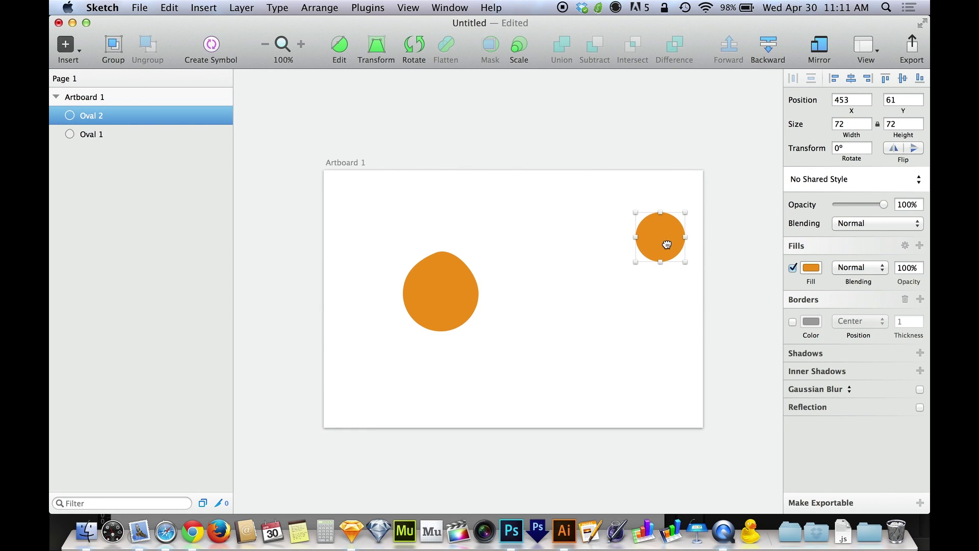
{"action": "left_click_drag", "start_coordinate": [457, 317], "coordinate": [389, 244]}
{"action": "left_click_drag", "start_coordinate": [657, 221], "coordinate": [598, 209]}
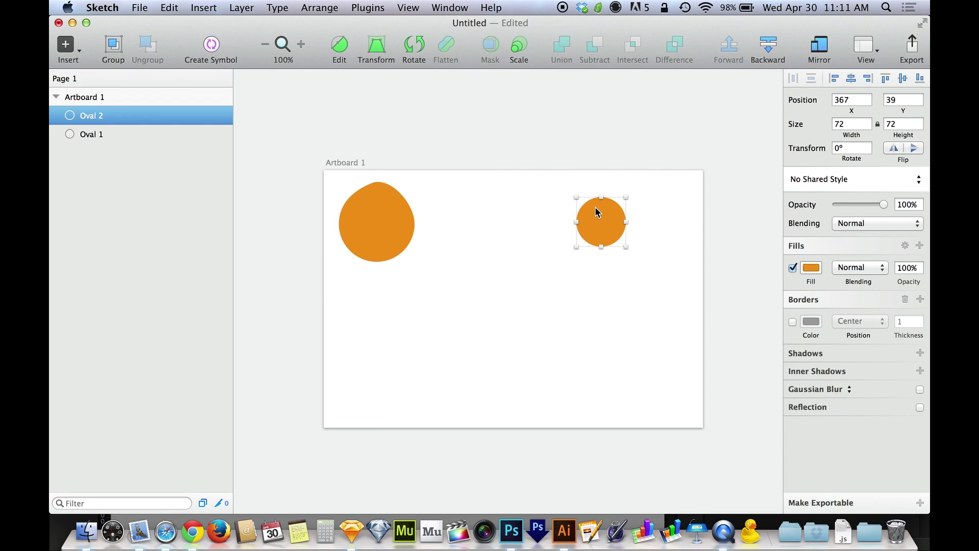
- Turn on the pixel preview and zoom to the selected small circle to inspect its pixelated edge
{"action": "left_click", "coordinate": [403, 7]}
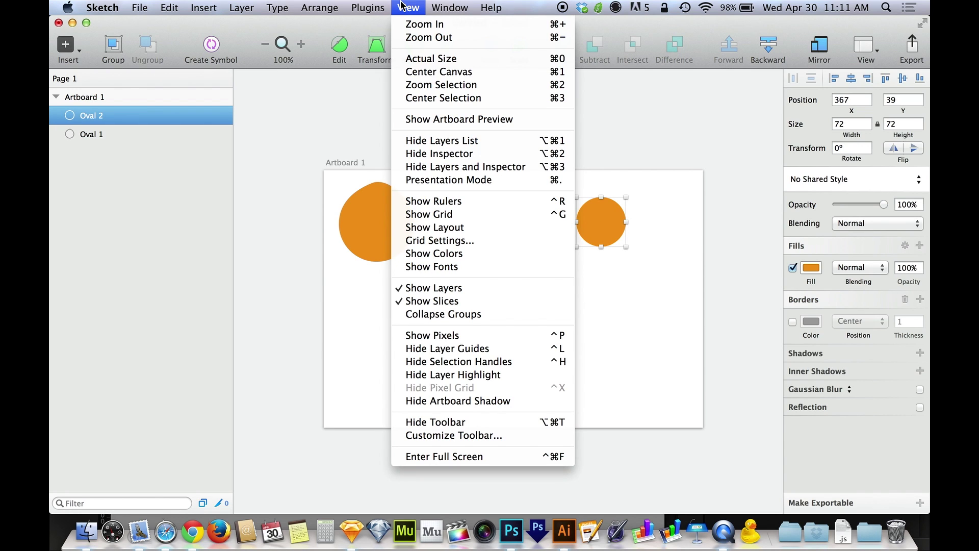
{"action": "left_click", "coordinate": [454, 335]}
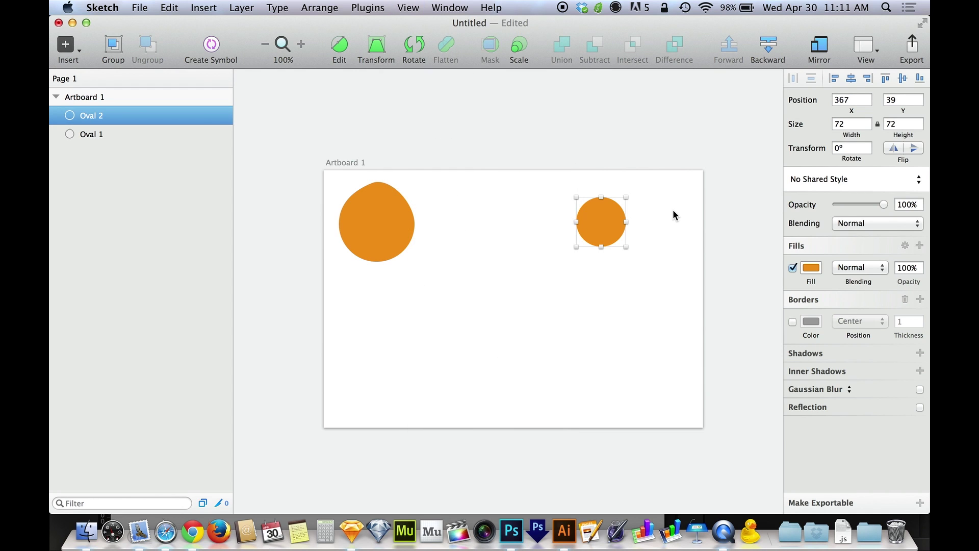
{"action": "key", "text": "super+2"}
{"action": "key", "text": "super+2"}
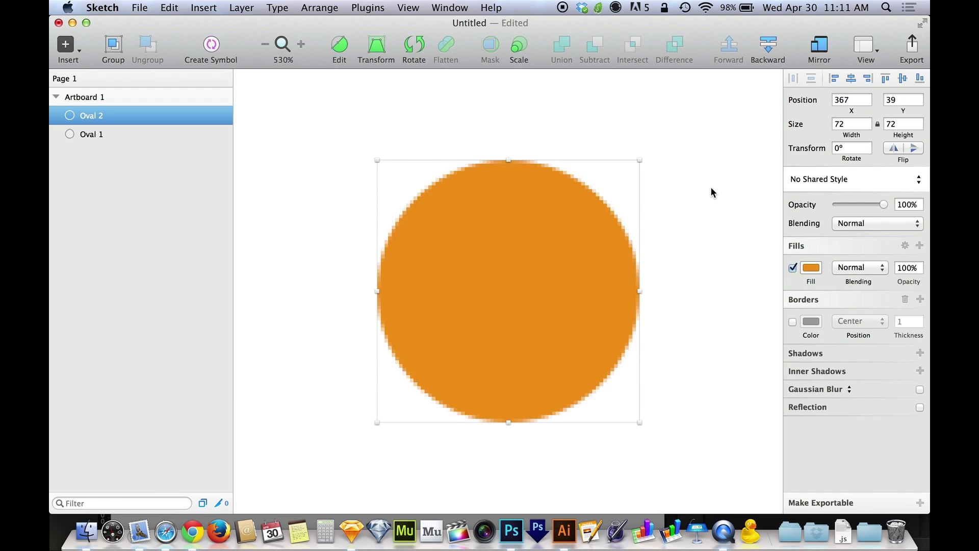
- Nudge the small circle 6 px right and 4 px up
{"action": "key", "text": "Right"}
{"action": "key", "text": "Right"}
{"action": "key", "text": "Right"}
{"action": "key", "text": "Right"}
{"action": "key", "text": "Right"}
{"action": "key", "text": "Right"}
{"action": "key", "text": "Up"}
{"action": "key", "text": "Up"}
{"action": "key", "text": "Up"}
{"action": "key", "text": "Up"}
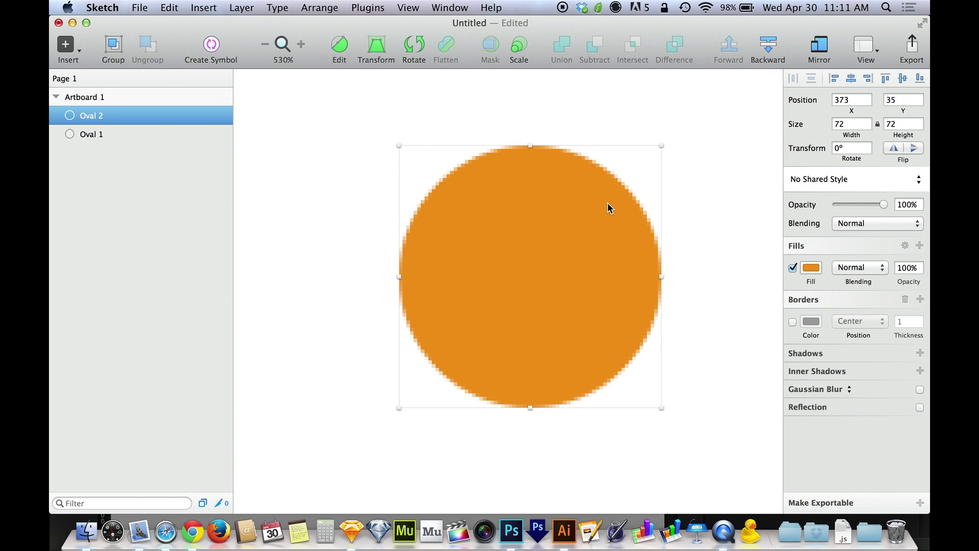
- Enlarge the small circle proportionally from its upper-right corner to about 76 × 76 px
{"action": "left_click_drag", "start_coordinate": [663, 146], "coordinate": [711, 130]}
{"action": "left_click", "coordinate": [712, 220]}
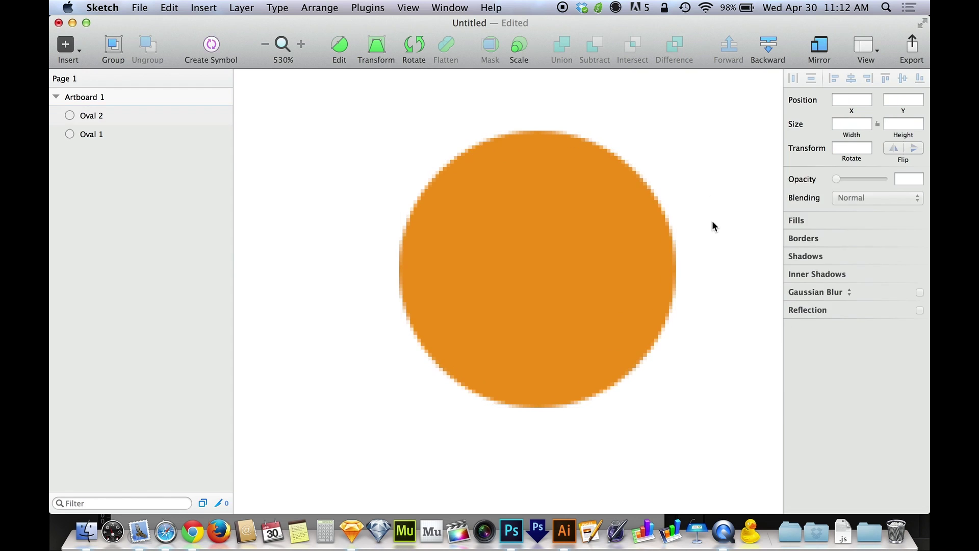
{"action": "left_click", "coordinate": [642, 222]}
{"action": "key", "text": "super+minus"}
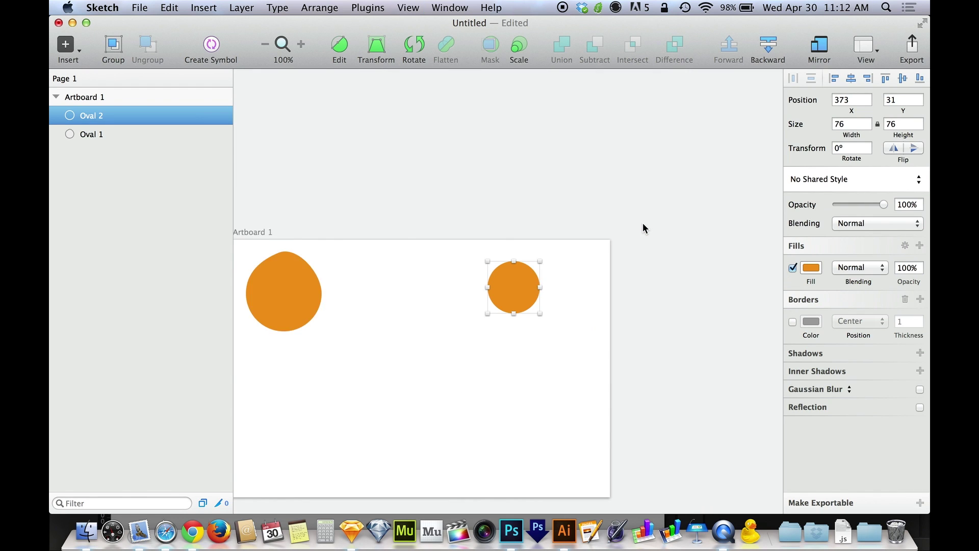
{"action": "key", "text": "super+minus"}
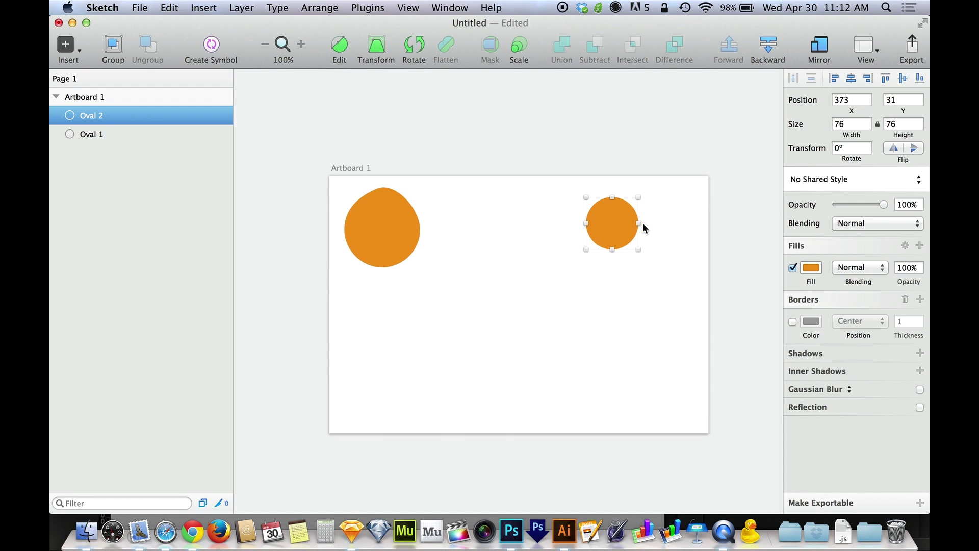
- Move the small circle to about X 256, Y 48, checking its distances to the artboard edges along the way
{"action": "left_click", "coordinate": [581, 342]}
{"action": "left_click_drag", "start_coordinate": [623, 235], "coordinate": [508, 223]}
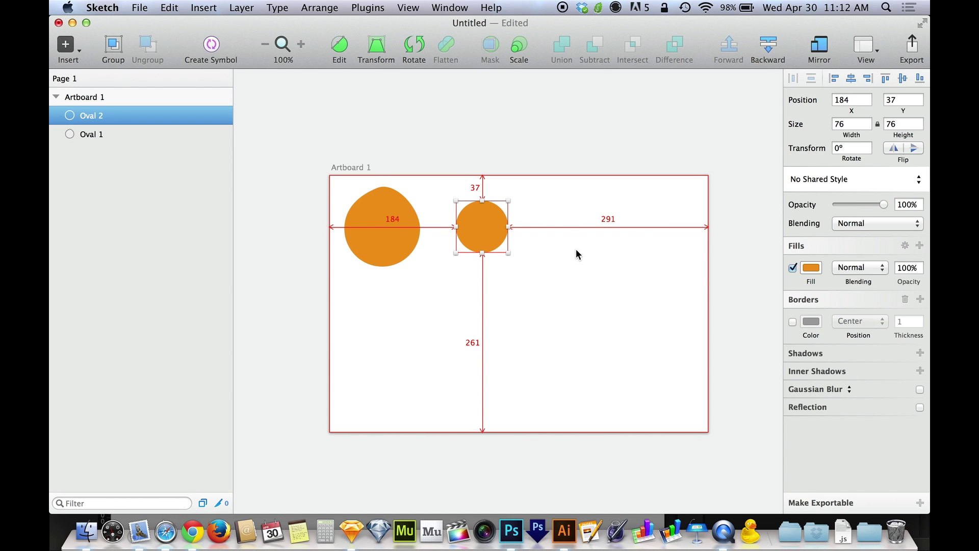
{"action": "left_click_drag", "start_coordinate": [507, 219], "coordinate": [557, 227]}
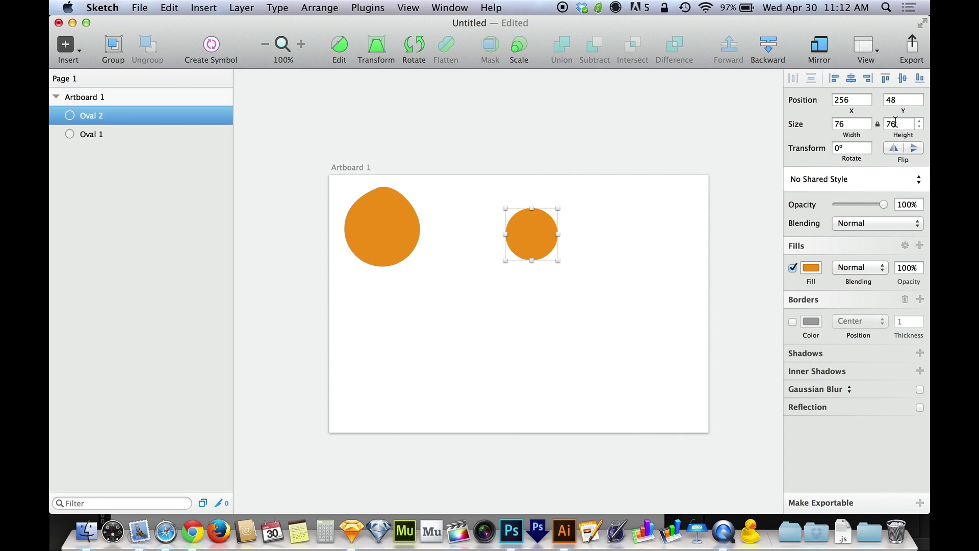
- Shrink the small circle to about 56 × 56 px and place it at about X 200, Y 47
{"action": "left_click", "coordinate": [464, 229]}
{"action": "left_click", "coordinate": [527, 238]}
{"action": "left_click_drag", "start_coordinate": [558, 261], "coordinate": [489, 227]}
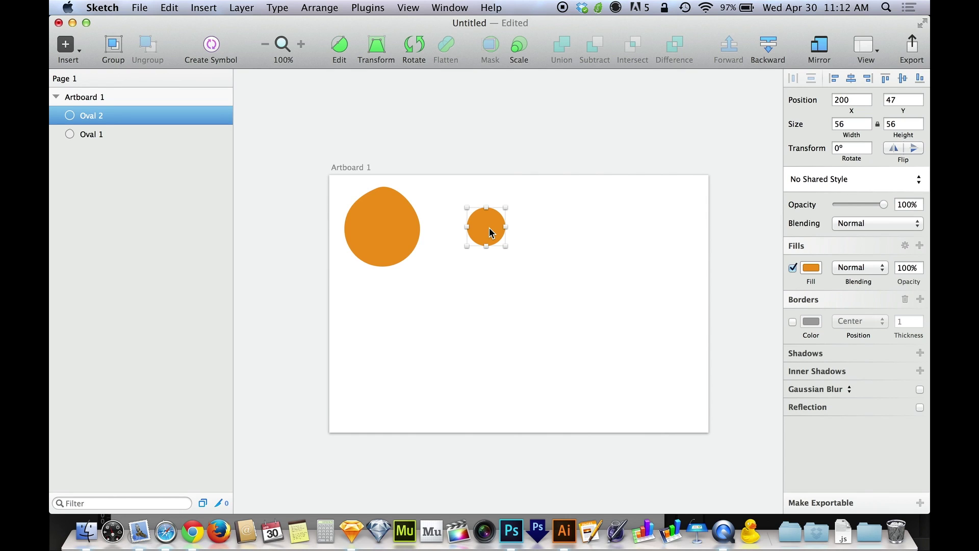
- Shift the large shape slightly right and down, and move the small circle to about X 359, Y 77
{"action": "left_click", "coordinate": [549, 316]}
{"action": "left_click_drag", "start_coordinate": [411, 213], "coordinate": [439, 222]}
{"action": "left_click_drag", "start_coordinate": [504, 224], "coordinate": [614, 247]}
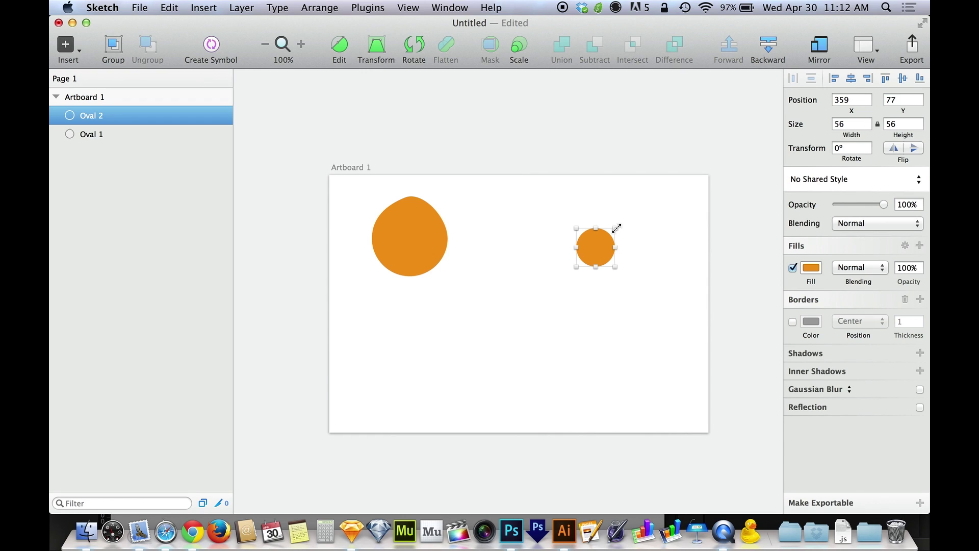
- Shrink the small circle to about 52 × 52 px and move the large shape to about X 89, Y 38
{"action": "mouse_move", "coordinate": [615, 228]}
{"action": "left_mouse_down"}
{"action": "mouse_move", "coordinate": [647, 209]}
{"action": "mouse_move", "coordinate": [612, 228]}
{"action": "left_mouse_up"}
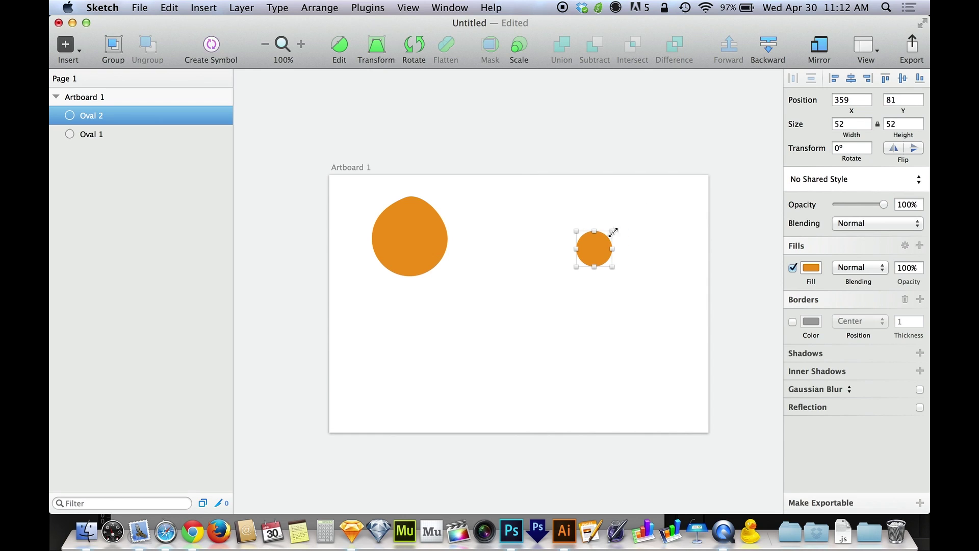
{"action": "left_click", "coordinate": [623, 271]}
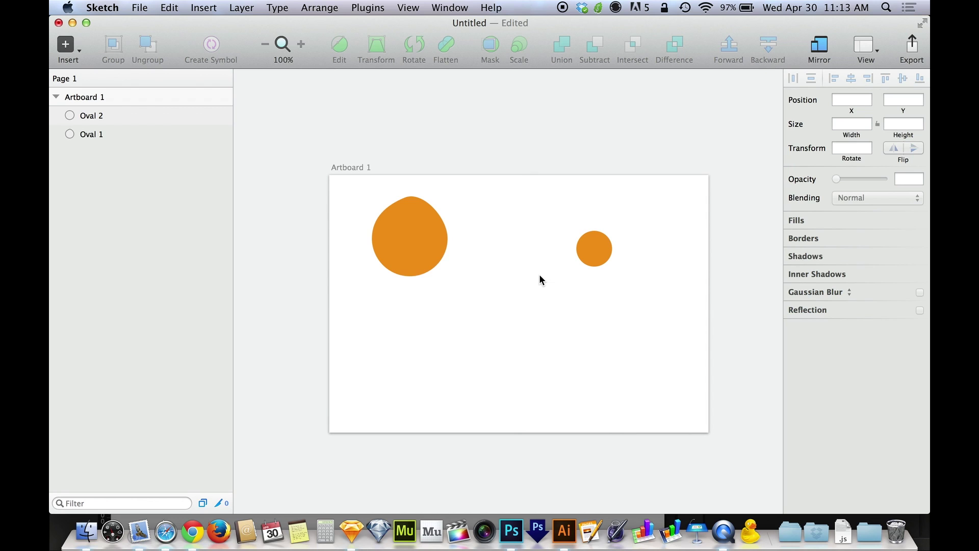
{"action": "left_click_drag", "start_coordinate": [421, 250], "coordinate": [439, 255]}
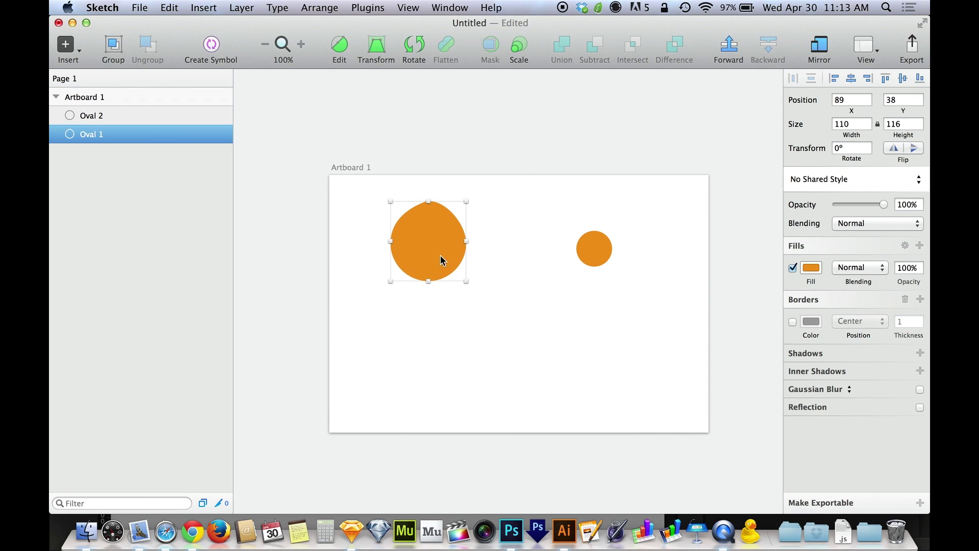
- Move the large shape down to the artboard's lower-left area, at about X 58, Y 214
{"action": "left_click", "coordinate": [562, 314]}
{"action": "key", "text": "super+plus"}
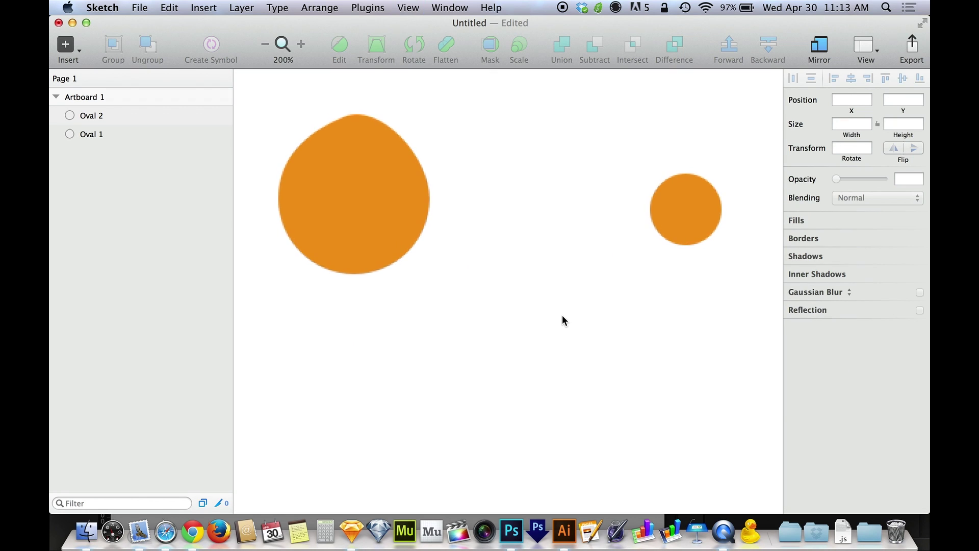
{"action": "key", "text": "super+minus"}
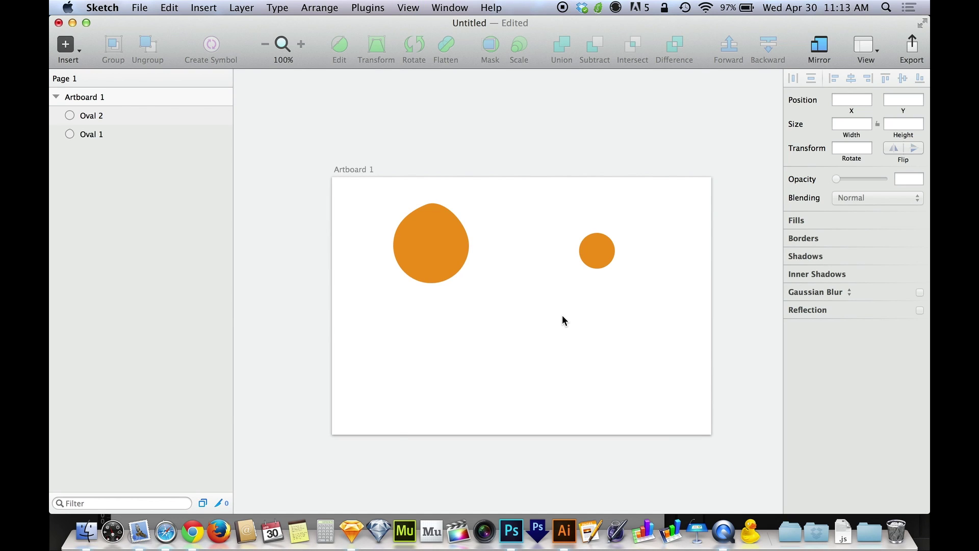
{"action": "scroll", "coordinate": [561, 320], "scroll_direction": "right", "scroll_amount": 1}
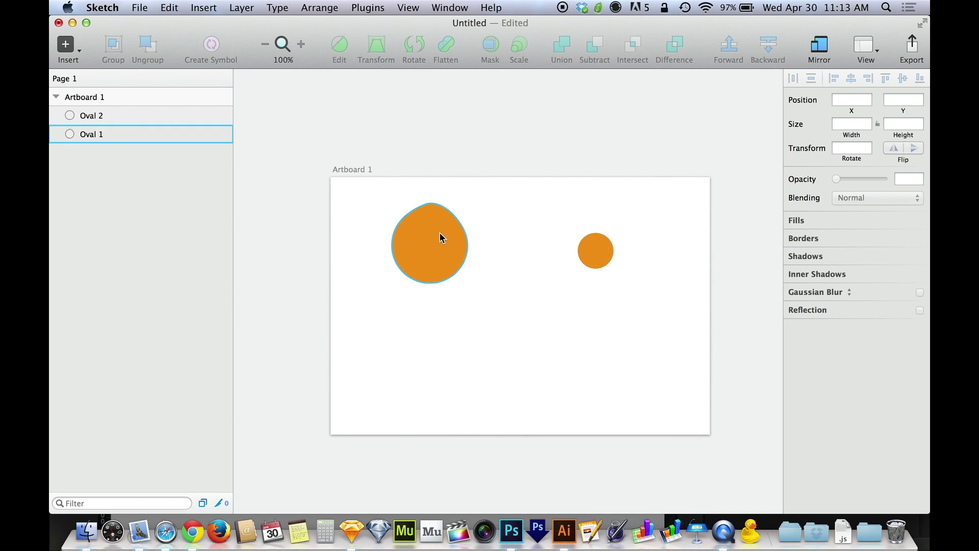
{"action": "left_click_drag", "start_coordinate": [440, 232], "coordinate": [432, 247]}
{"action": "left_click", "coordinate": [502, 292]}
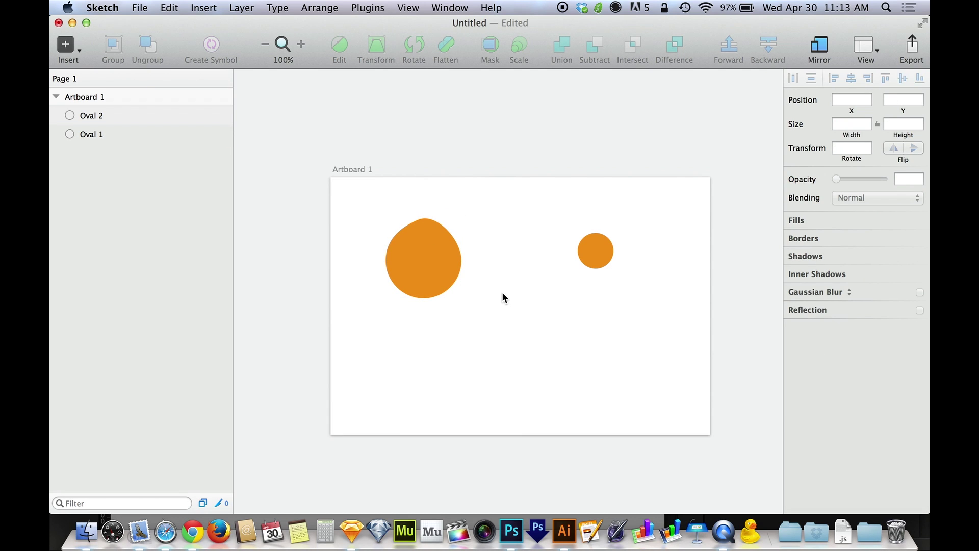
{"action": "left_click", "coordinate": [430, 268]}
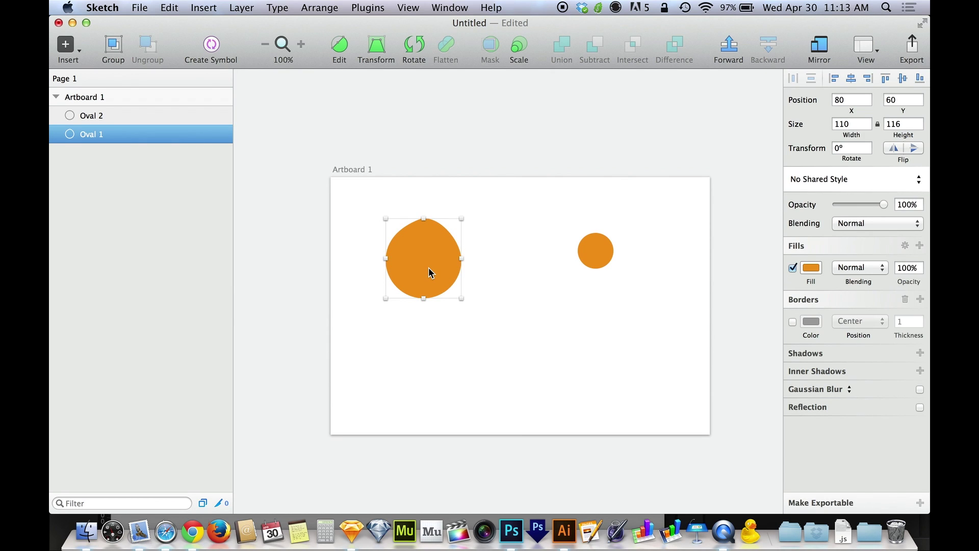
{"action": "left_click_drag", "start_coordinate": [428, 272], "coordinate": [402, 385]}
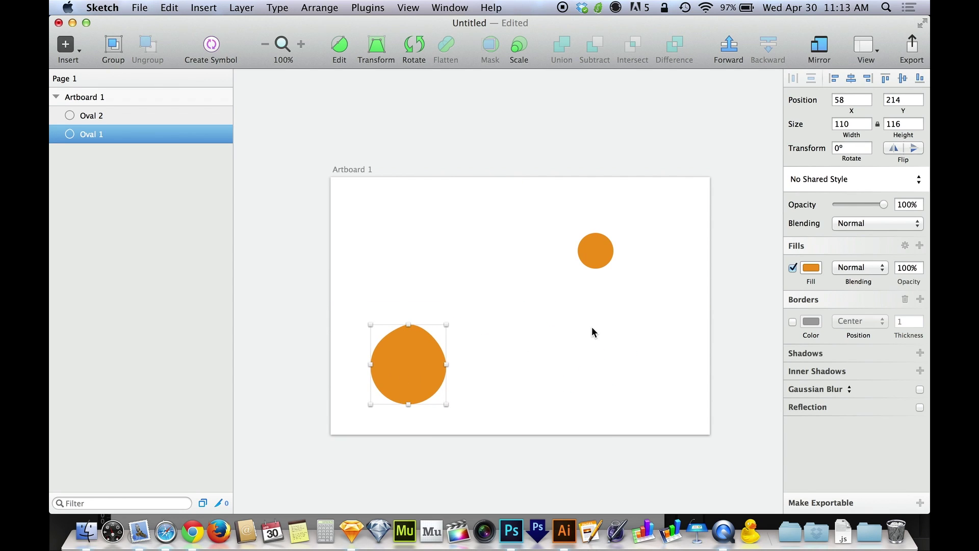
- Fill the large shape with dark brown and create a shared style from it named "Brownish Blobs"
{"action": "left_click", "coordinate": [808, 268]}
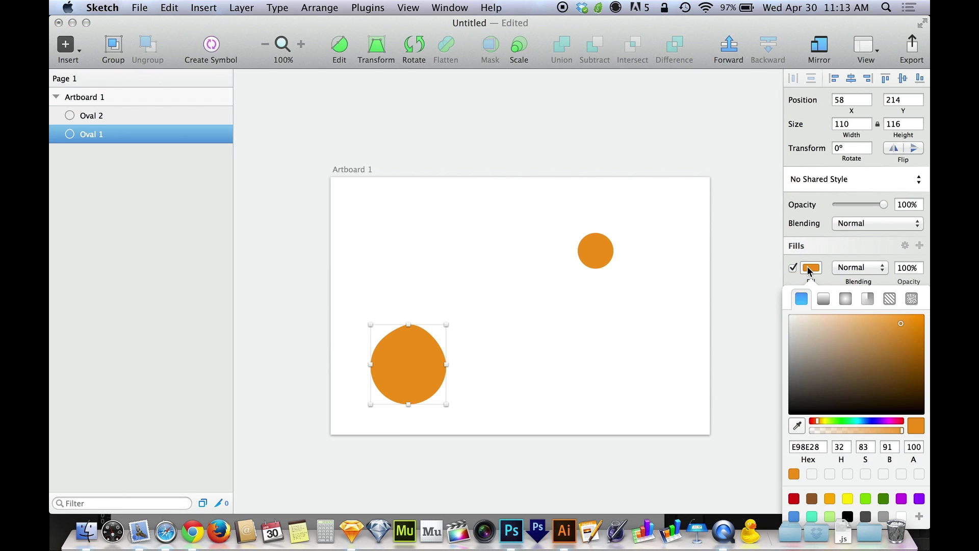
{"action": "left_click_drag", "start_coordinate": [857, 349], "coordinate": [910, 353]}
{"action": "left_click", "coordinate": [814, 267]}
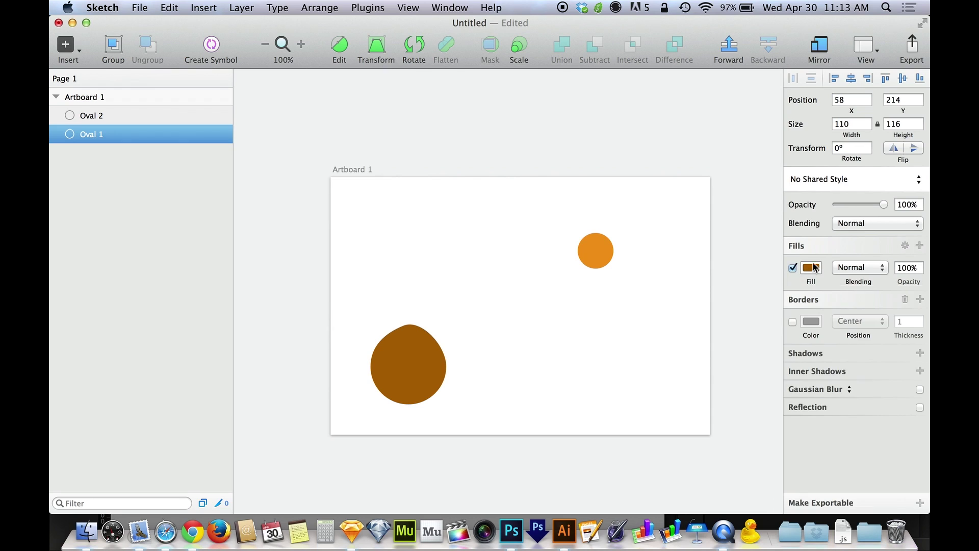
{"action": "left_click", "coordinate": [827, 180]}
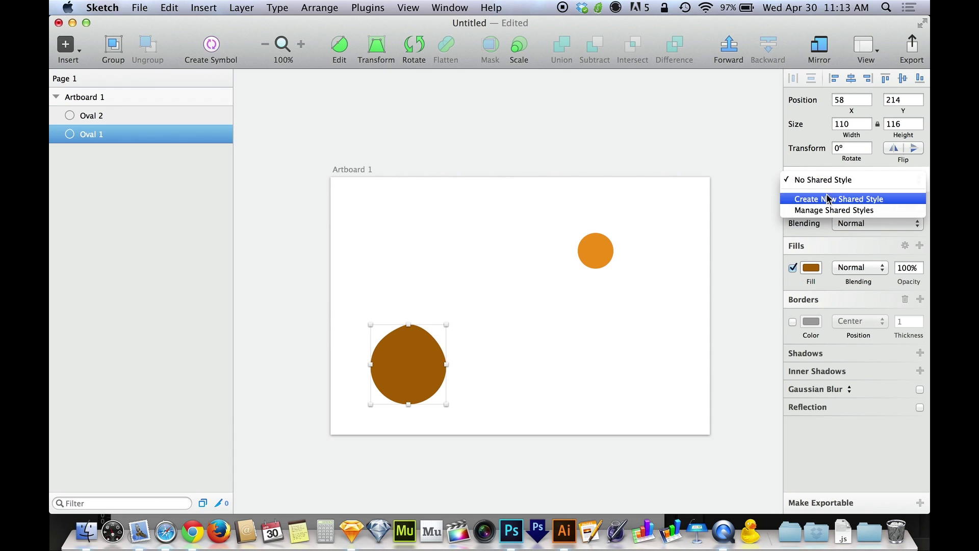
{"action": "left_click", "coordinate": [827, 199]}
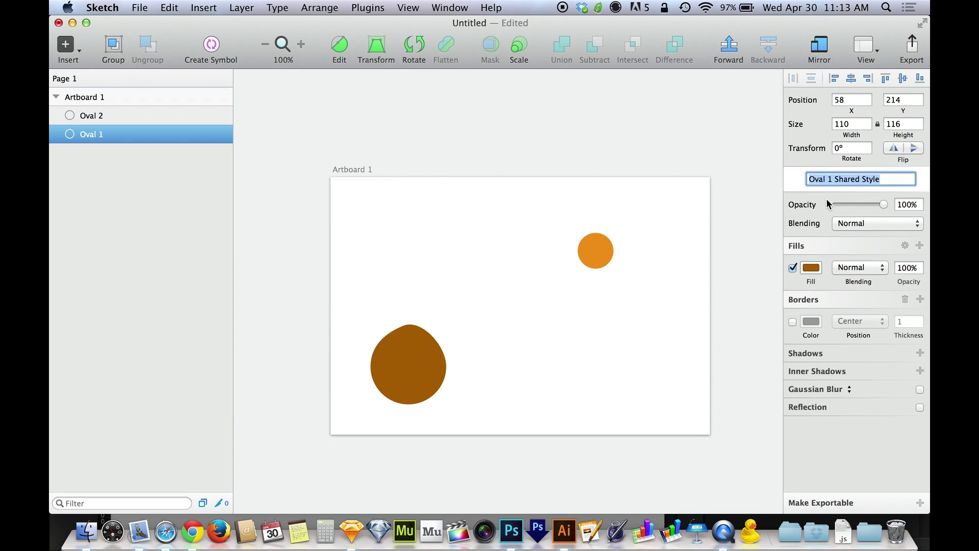
{"action": "type", "text": "Brownish Blobs"}
{"action": "key", "text": "Return"}
- Apply the Brownish Blobs shared style to the small circle and move the circle to about X 394, Y 112
{"action": "left_click_drag", "start_coordinate": [605, 258], "coordinate": [616, 243]}
{"action": "left_click", "coordinate": [819, 181]}
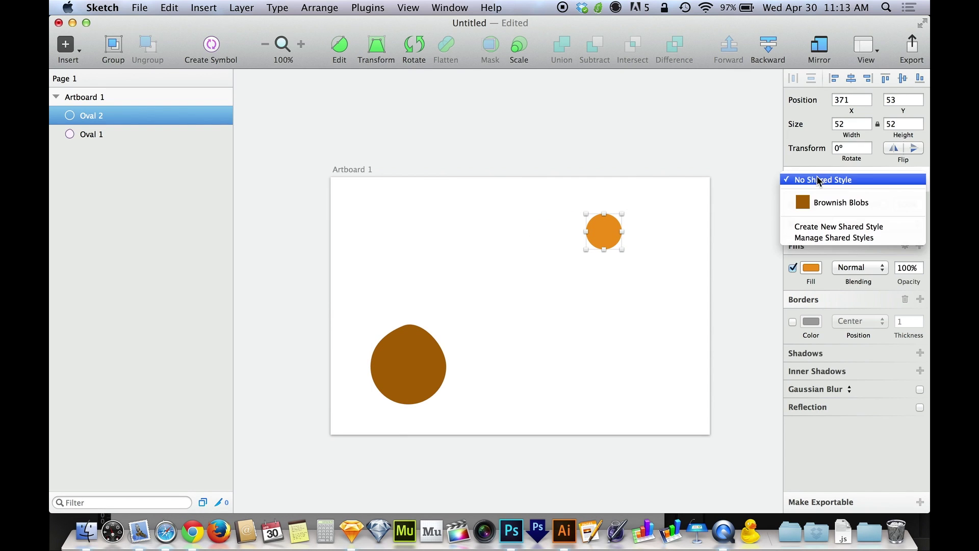
{"action": "left_click", "coordinate": [824, 209]}
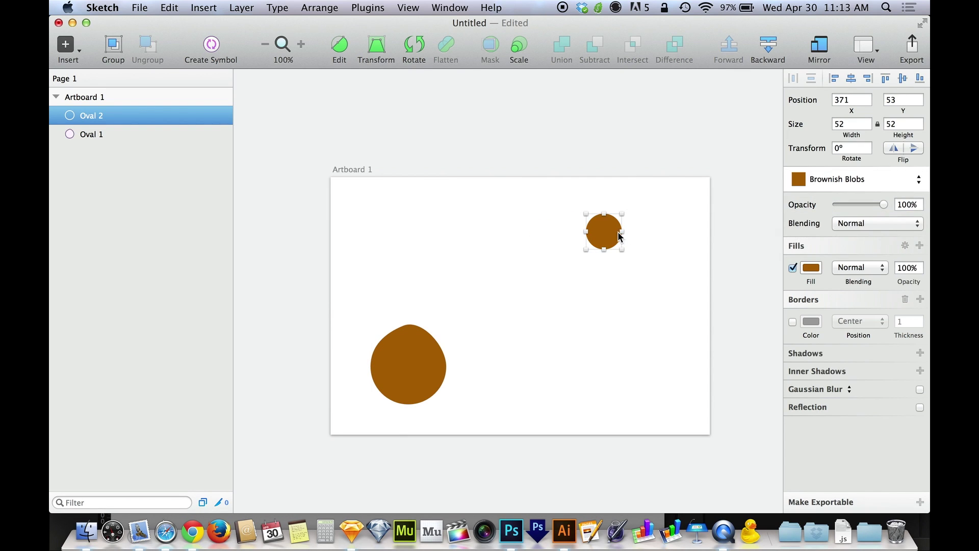
{"action": "left_click_drag", "start_coordinate": [619, 234], "coordinate": [619, 269]}
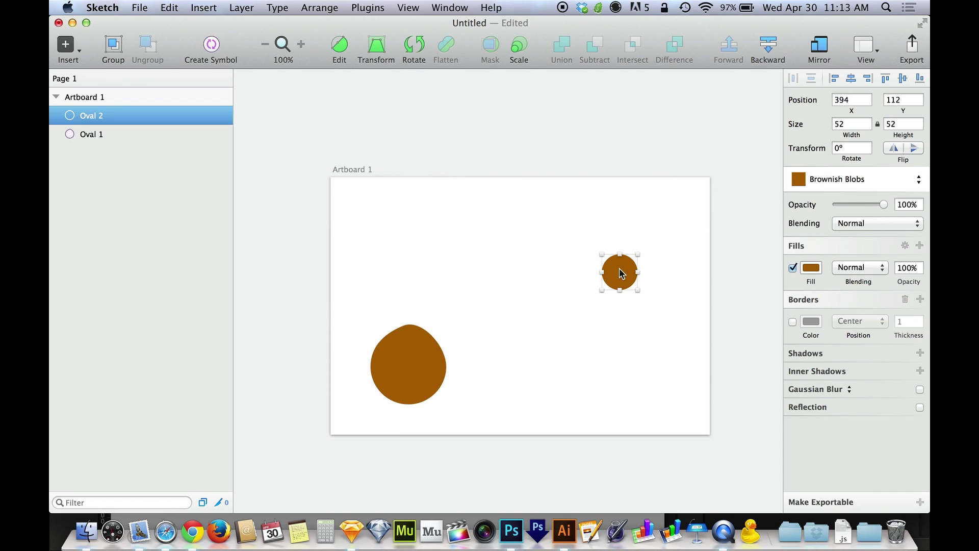
{"action": "left_click", "coordinate": [549, 311]}
- Move the large shape to about X 57, Y 138 and change its shared style's fill to the lighter brown D9984F
{"action": "left_click_drag", "start_coordinate": [436, 363], "coordinate": [424, 314]}
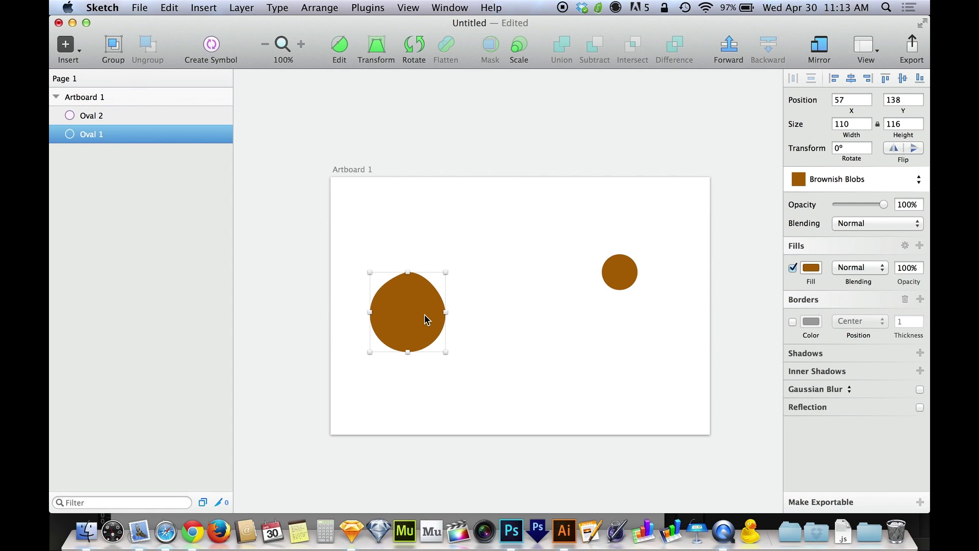
{"action": "left_click", "coordinate": [811, 267]}
{"action": "left_click_drag", "start_coordinate": [820, 313], "coordinate": [874, 327]}
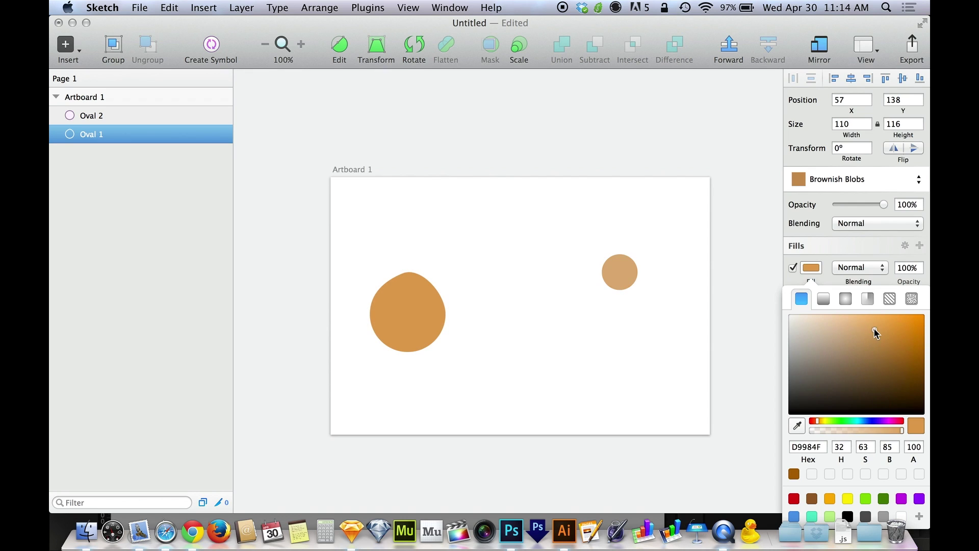
{"action": "left_click", "coordinate": [810, 268]}
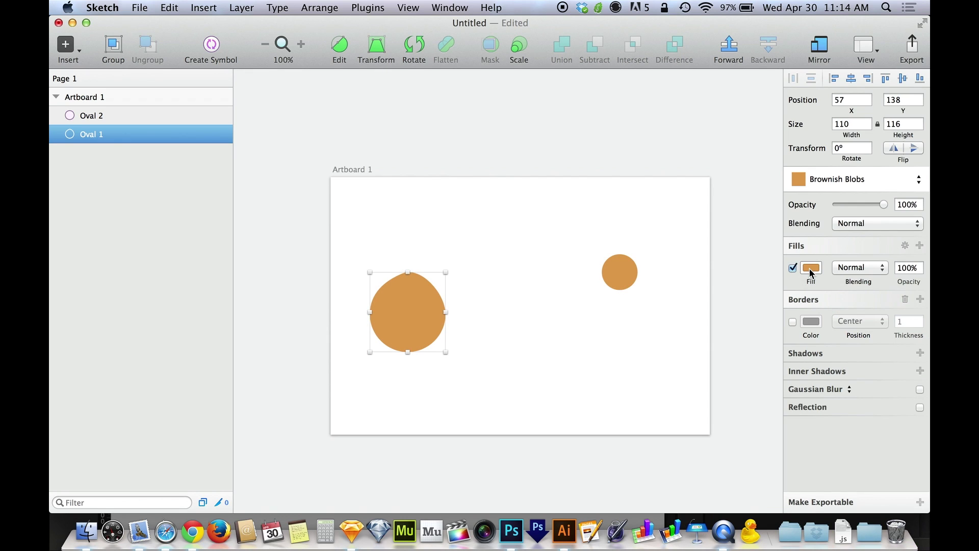
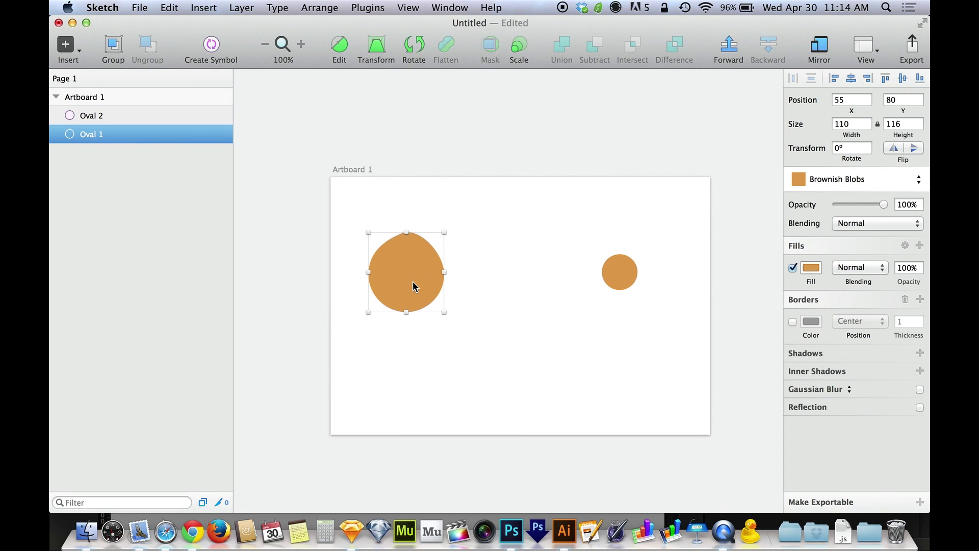
- Move the large shape to about X 63, Y 54 and make it exportable
{"action": "left_click", "coordinate": [494, 293]}
{"action": "left_click_drag", "start_coordinate": [401, 279], "coordinate": [406, 260]}
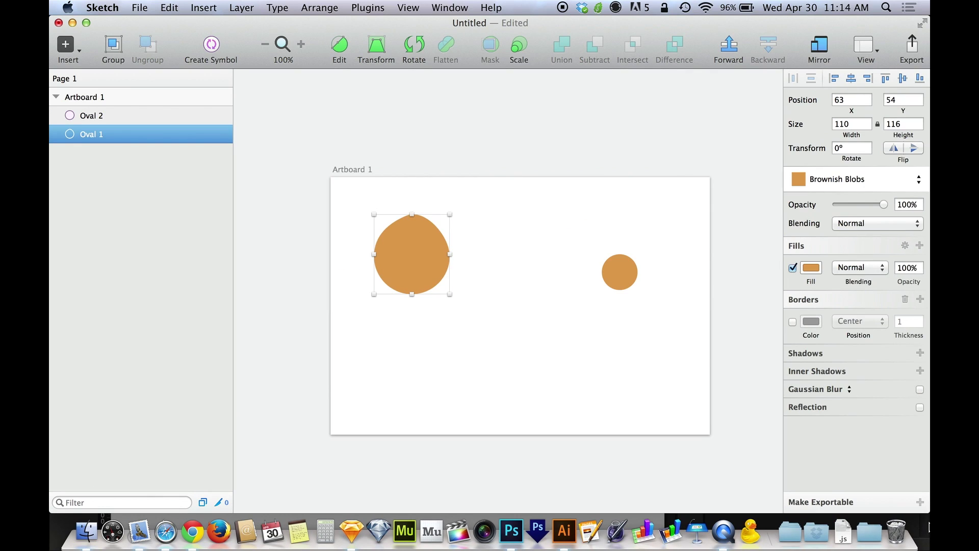
{"action": "left_click", "coordinate": [920, 501]}
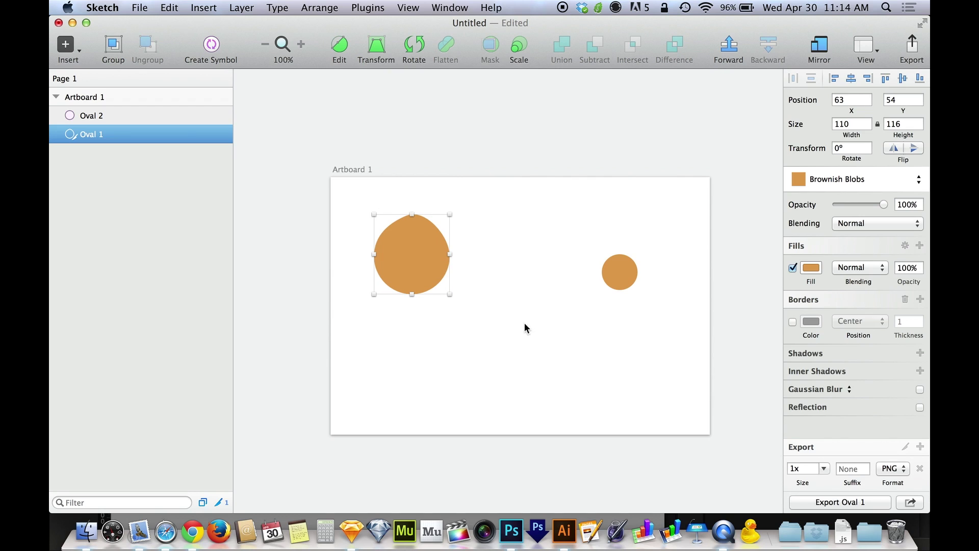
- Try the 2x export size for the large shape and return it to 1x
{"action": "left_click", "coordinate": [823, 469]}
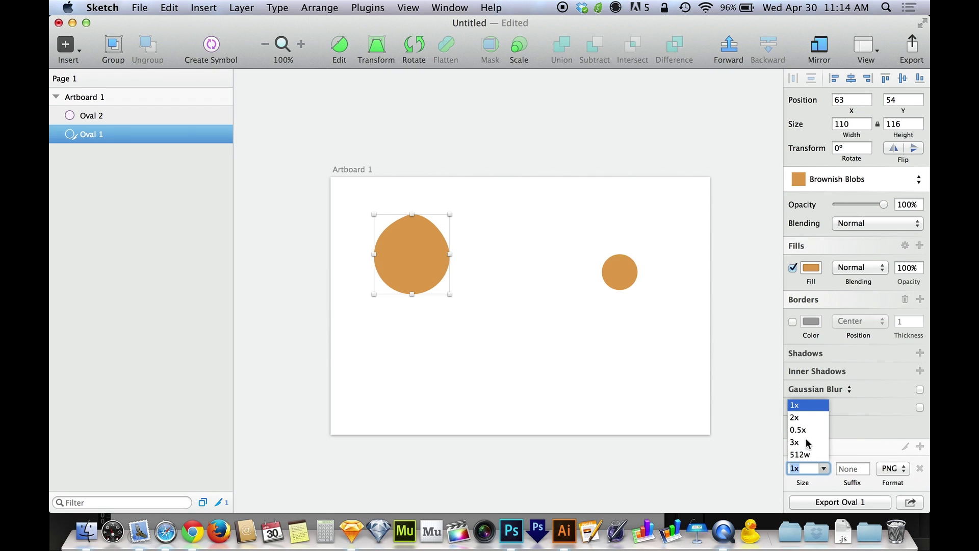
{"action": "left_click", "coordinate": [808, 417]}
{"action": "left_click", "coordinate": [822, 468]}
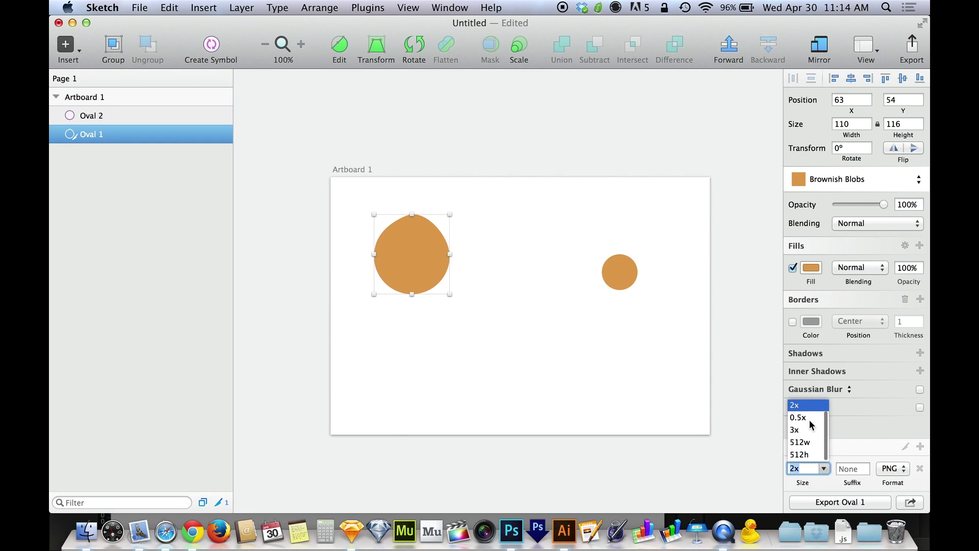
{"action": "scroll", "coordinate": [811, 427], "scroll_direction": "up", "scroll_amount": 1}
{"action": "left_click", "coordinate": [804, 418]}
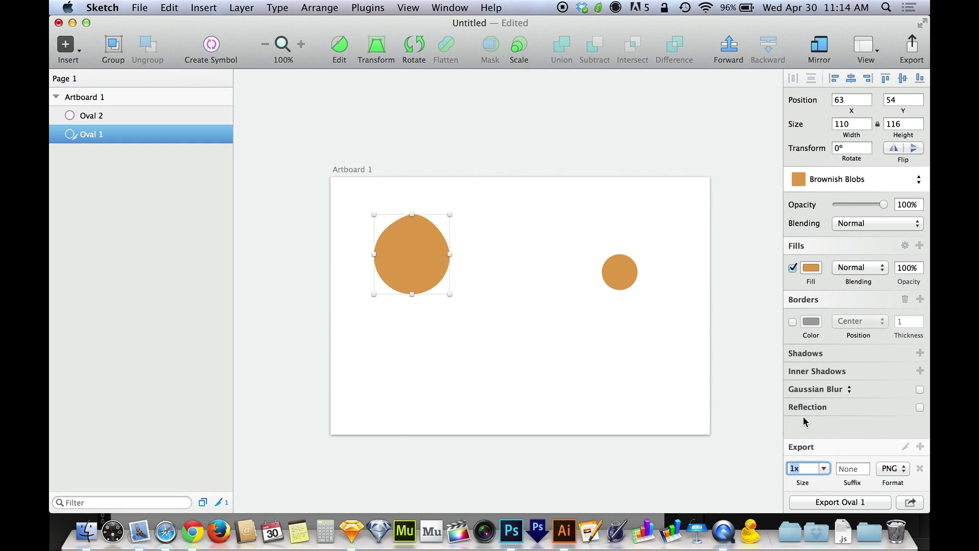
{"action": "left_click", "coordinate": [920, 447]}
{"action": "left_click", "coordinate": [799, 448]}
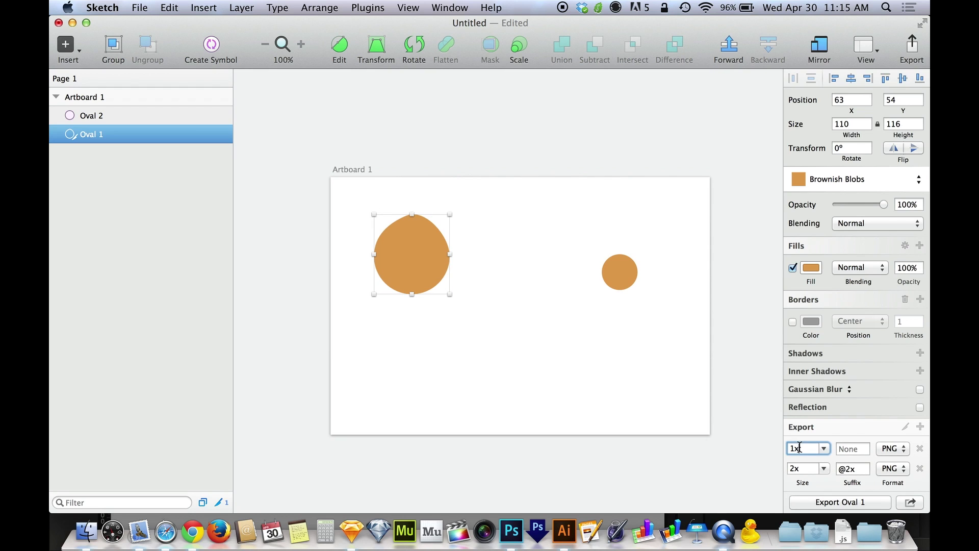
{"action": "left_click", "coordinate": [804, 469]}
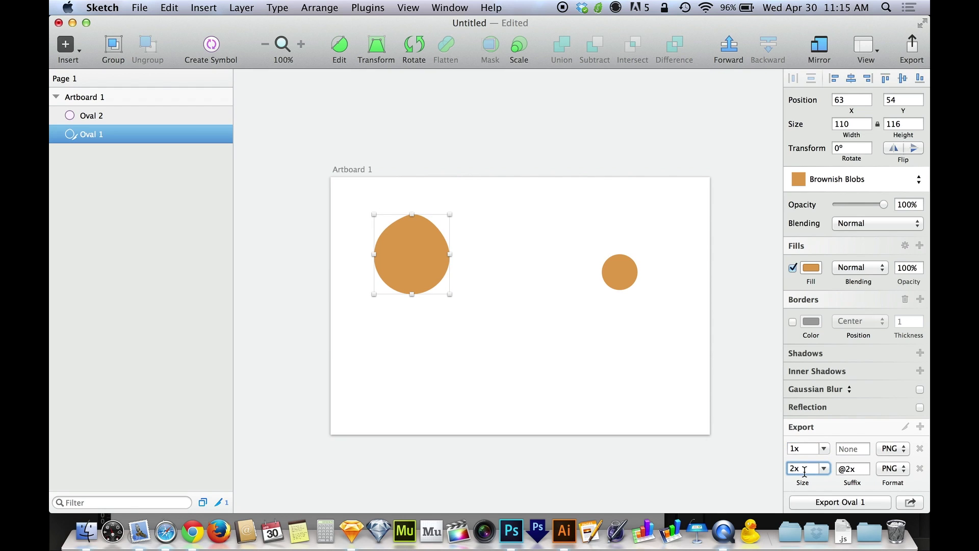
{"action": "left_click", "coordinate": [863, 469]}
{"action": "left_click", "coordinate": [863, 470]}
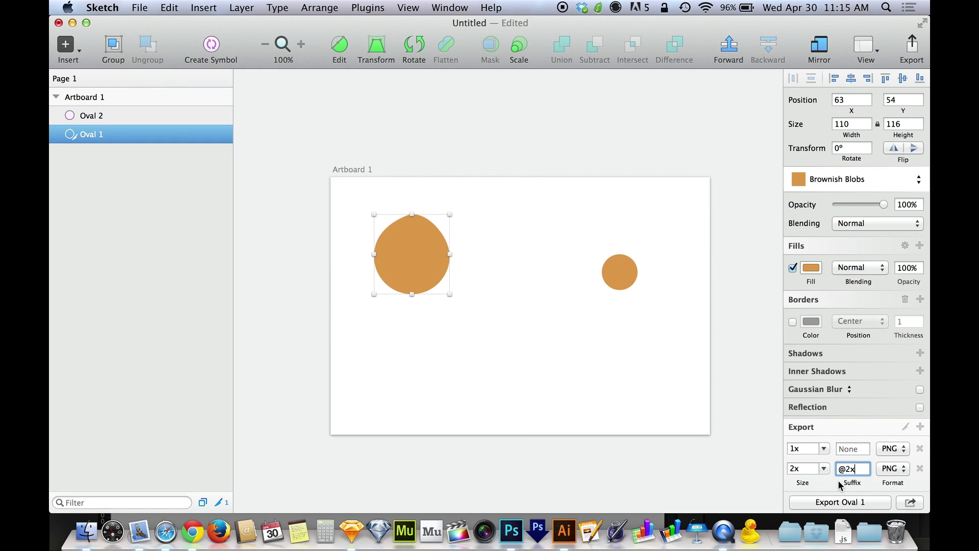
{"action": "key", "text": "Return"}
- Export the large shape as a PNG by dropping its Oval 1 layer onto the desktop, and reveal the desktop
{"action": "left_click", "coordinate": [280, 236]}
{"action": "left_click", "coordinate": [130, 138]}
{"action": "mouse_move", "coordinate": [168, 148]}
{"action": "left_mouse_down"}
{"action": "mouse_move", "coordinate": [266, 323]}
{"action": "mouse_move", "coordinate": [330, 323]}
{"action": "mouse_move", "coordinate": [326, 312]}
{"action": "mouse_move", "coordinate": [663, 151]}
{"action": "mouse_move", "coordinate": [657, 144]}
{"action": "left_mouse_up"}
{"action": "key", "text": "F11"}
- Preview Oval 1.png on the desktop, delete the file and return to Sketch
{"action": "left_click", "coordinate": [880, 51]}
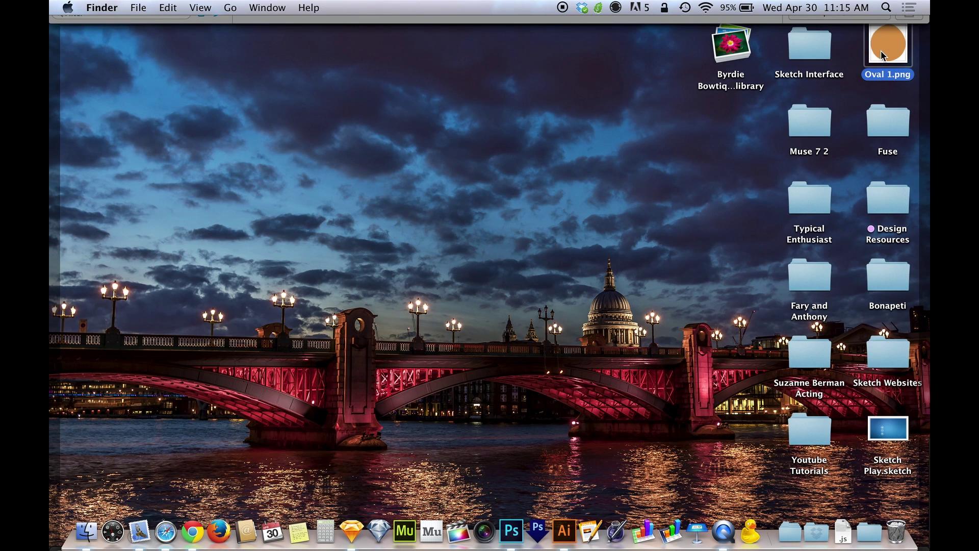
{"action": "key", "text": "space"}
{"action": "key", "text": "space"}
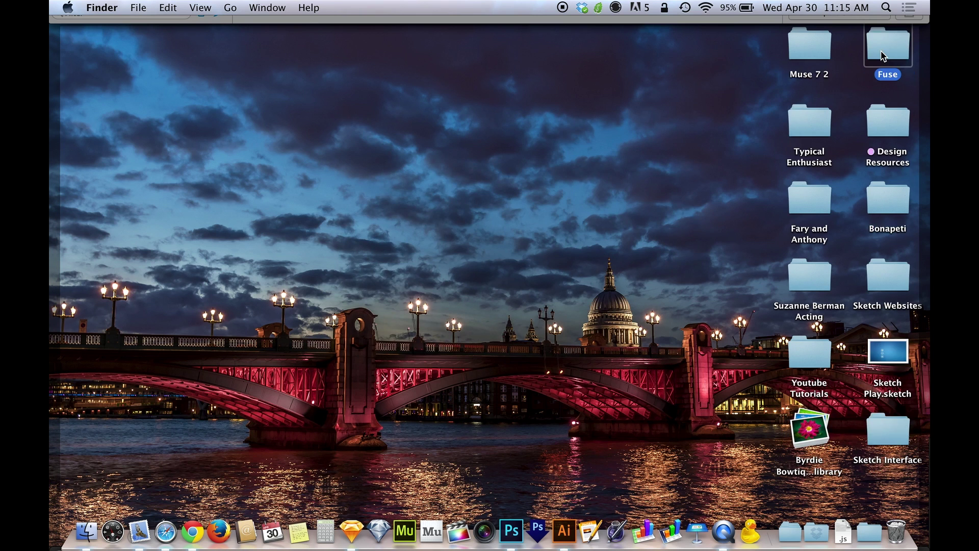
{"action": "key", "text": "F11"}
- Open the large shape as a PNG in Photoshop by dropping its Oval 1 layer onto the Photoshop app
{"action": "left_click", "coordinate": [486, 331]}
{"action": "left_click", "coordinate": [427, 249]}
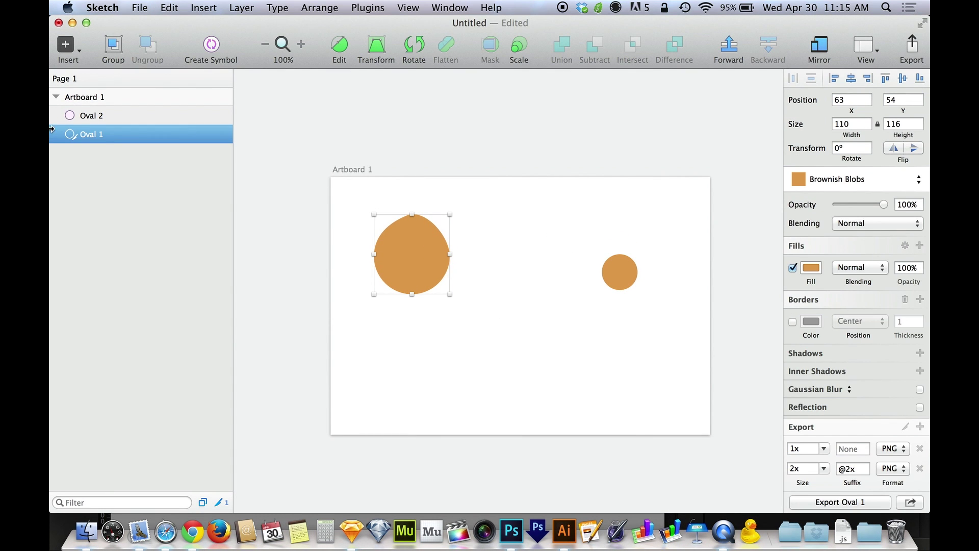
{"action": "left_click", "coordinate": [267, 179]}
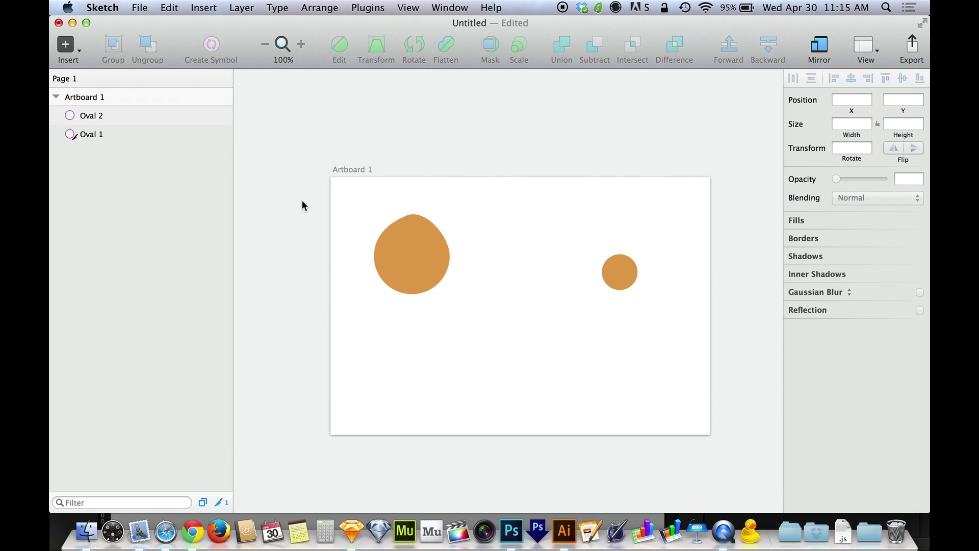
{"action": "left_click", "coordinate": [148, 135]}
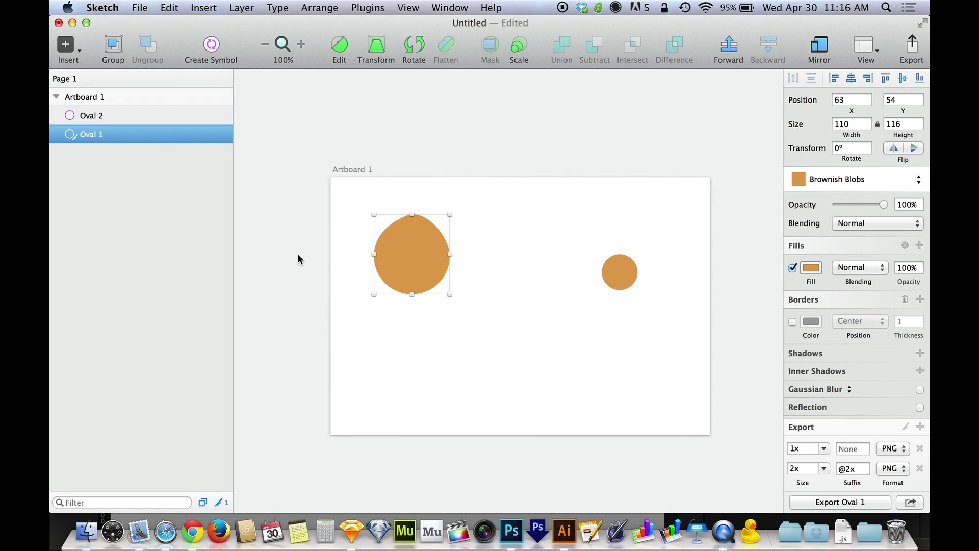
{"action": "mouse_move", "coordinate": [117, 135]}
{"action": "left_mouse_down"}
{"action": "mouse_move", "coordinate": [492, 451]}
{"action": "mouse_move", "coordinate": [508, 536]}
{"action": "left_mouse_up"}
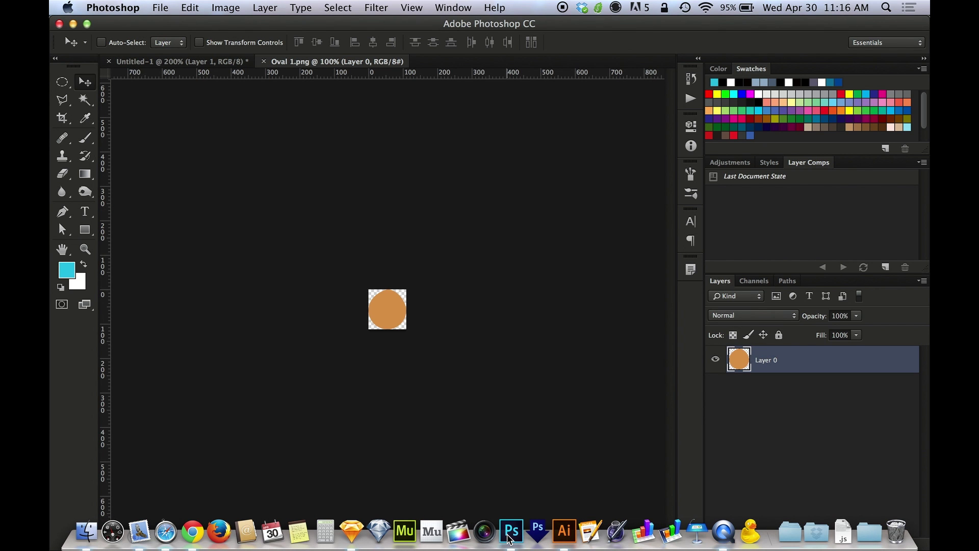
- Close Oval 1.png in Photoshop and switch back to Sketch with nothing selected
{"action": "key", "text": "super+w"}
{"action": "key", "text": "ctrl+Up"}
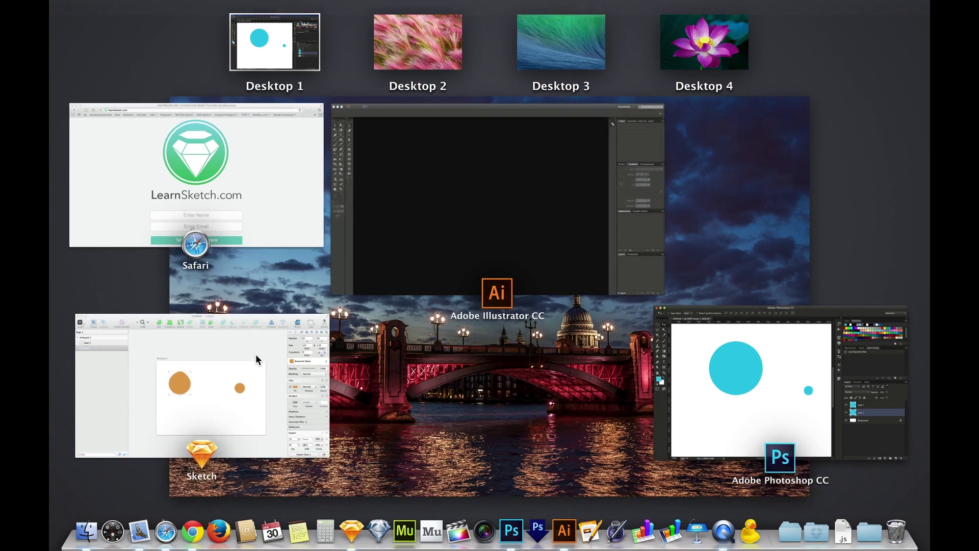
{"action": "left_click", "coordinate": [255, 354]}
{"action": "left_click", "coordinate": [427, 368]}
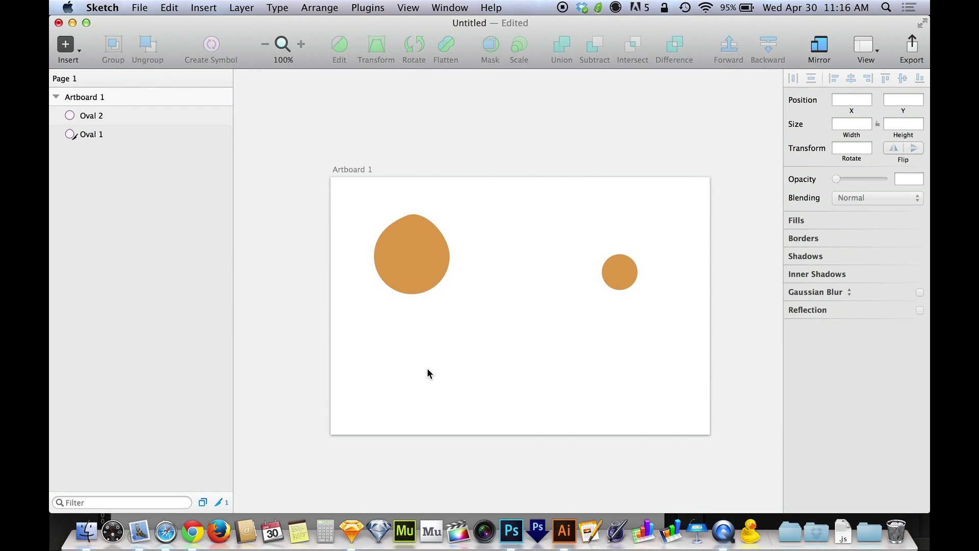